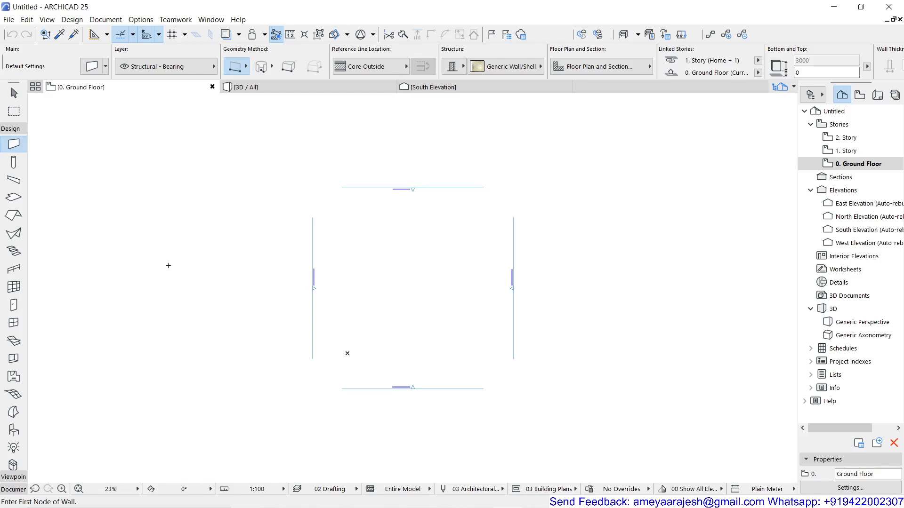
Open the project's working units and set the length unit to millimeter with 1 decimal
left_click(146, 21)
mouse_move(187, 189)
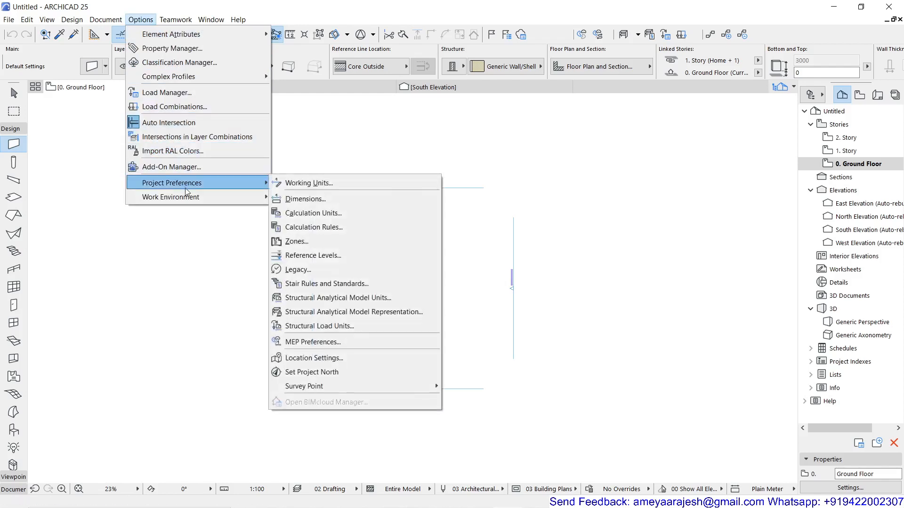
left_click(343, 182)
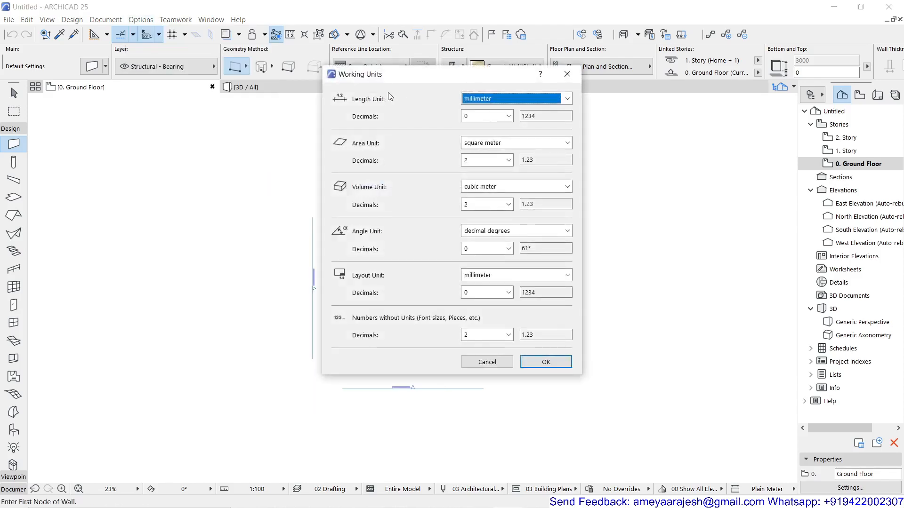
left_click(493, 102)
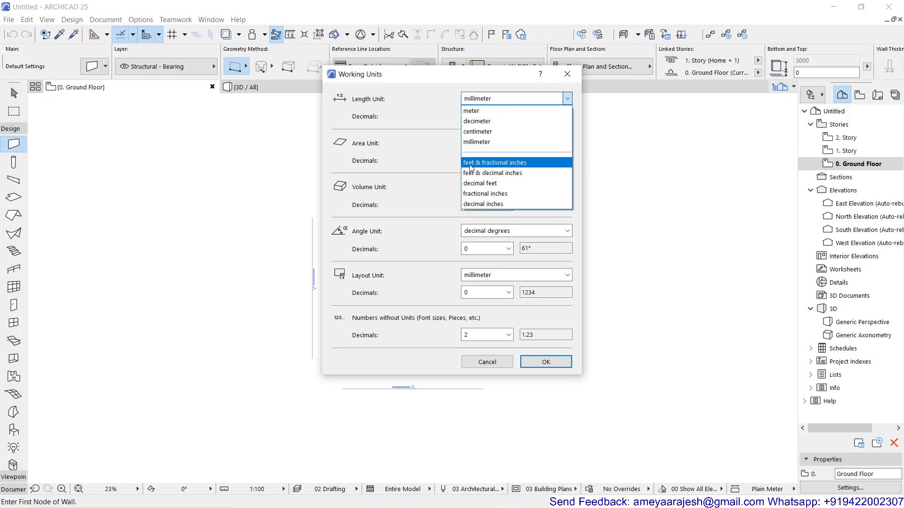
left_click(440, 103)
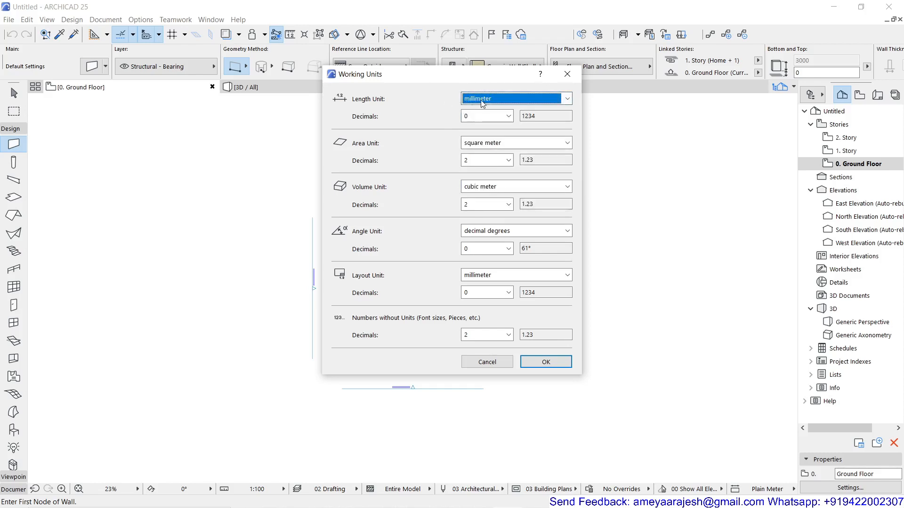
left_click(508, 117)
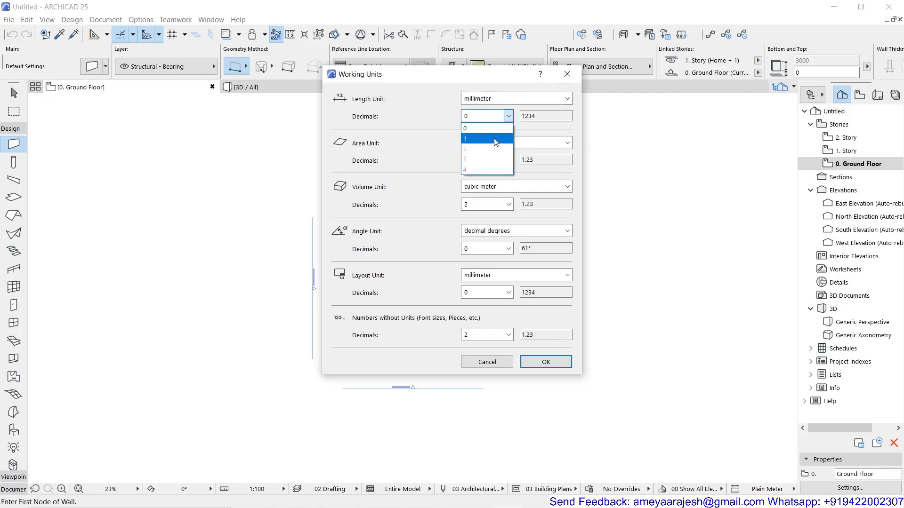
left_click(494, 139)
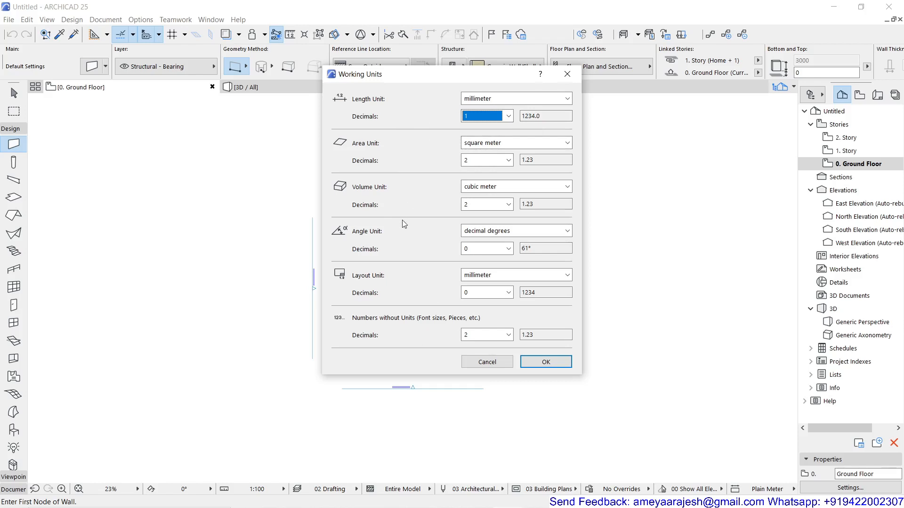
Set the angle unit's decimals to 2 and apply the working units
left_click(494, 250)
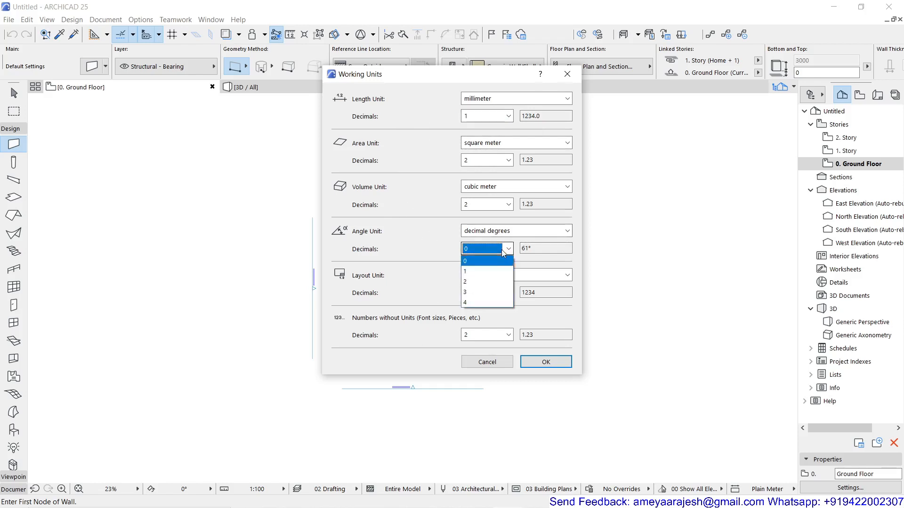
left_click(495, 283)
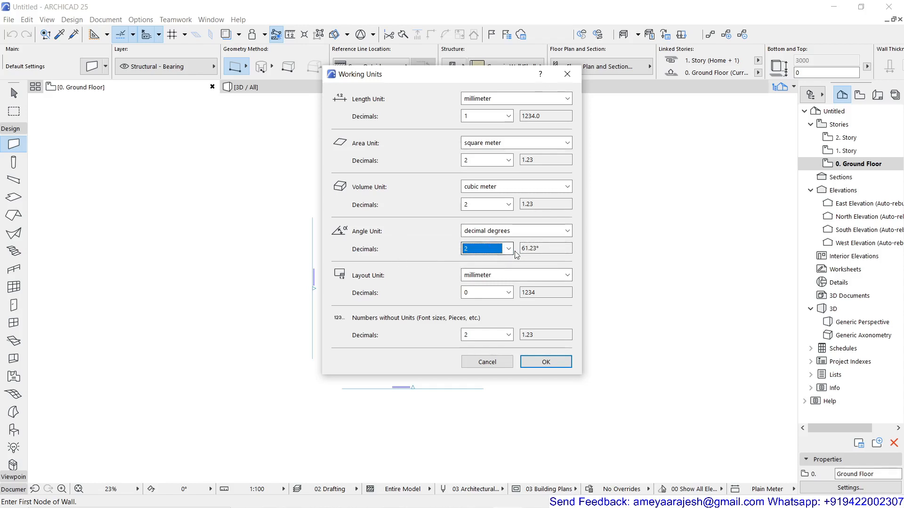
left_click(545, 363)
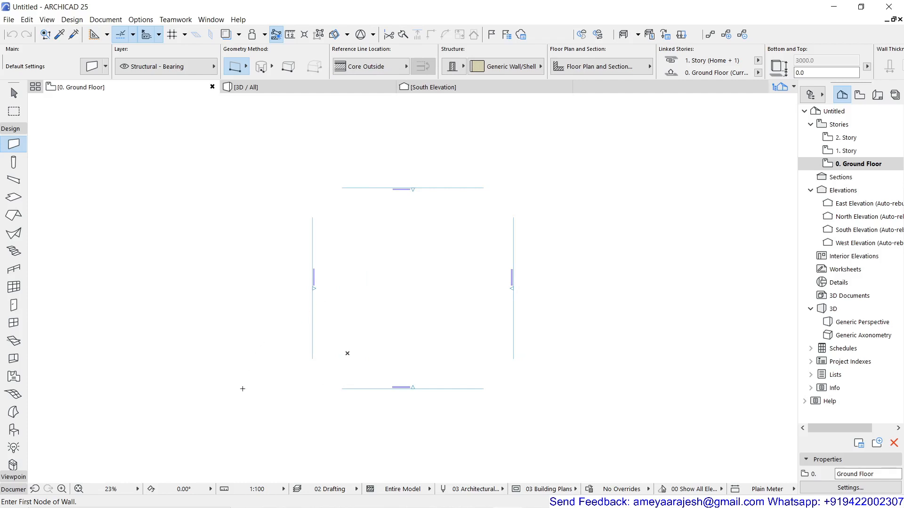
Set the Ground Floor plan scale to 1:50
left_click(265, 489)
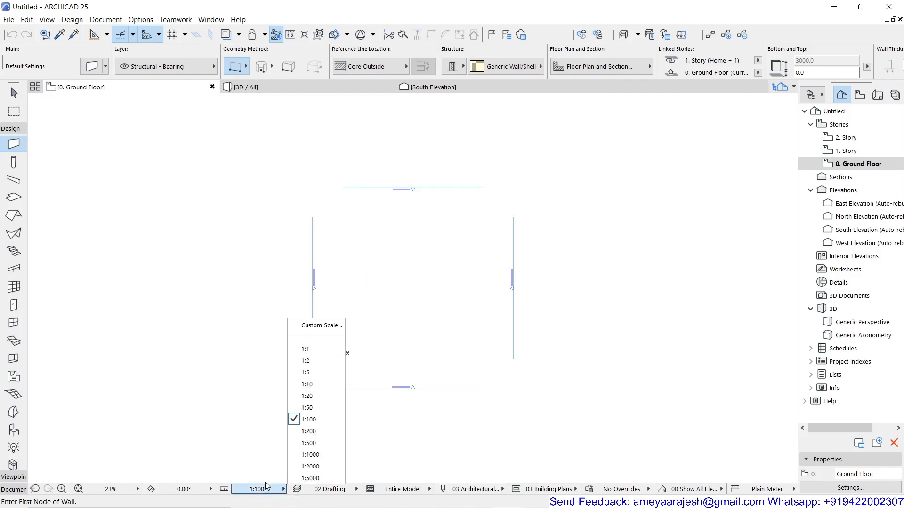
left_click(326, 407)
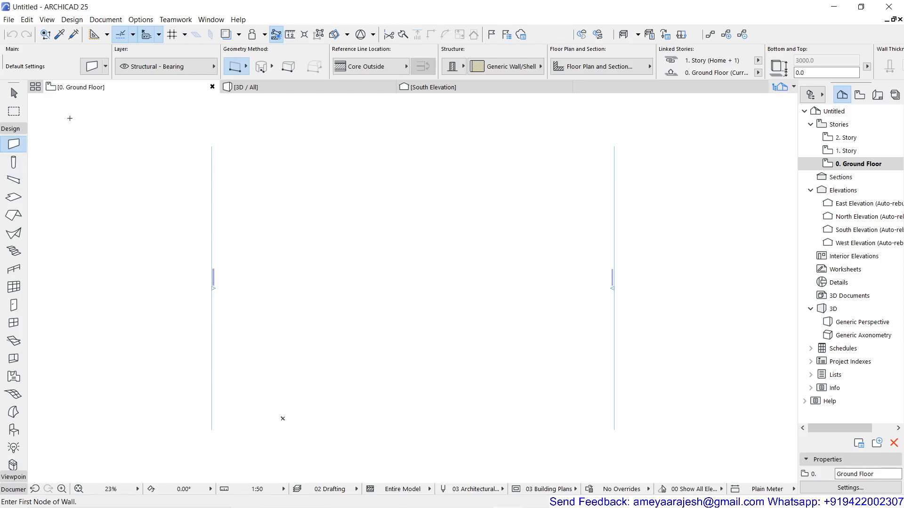
Open the layer settings for model views and examine the layer combinations and the full list of layers
left_click(106, 20)
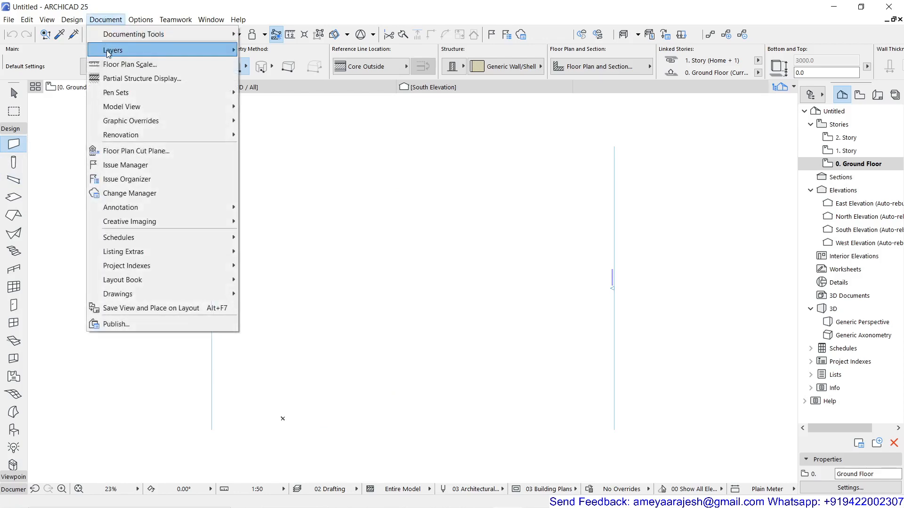
mouse_move(109, 53)
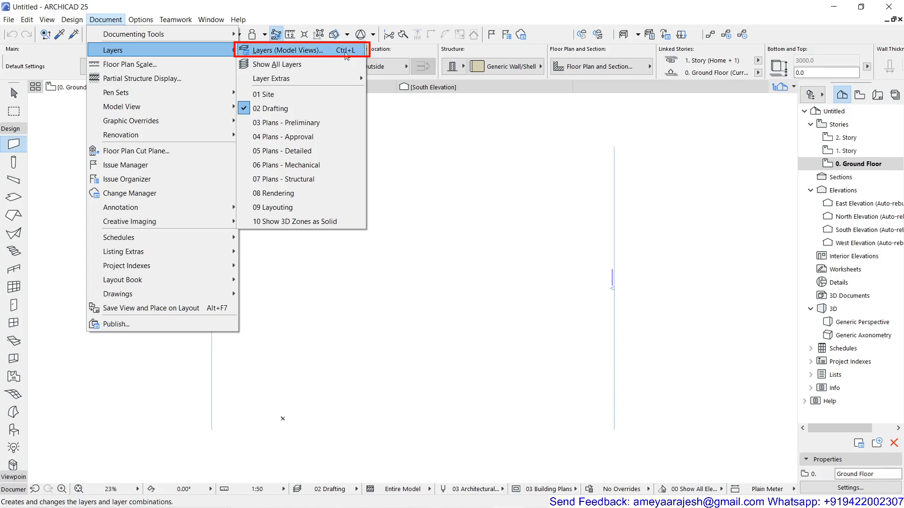
left_click(340, 15)
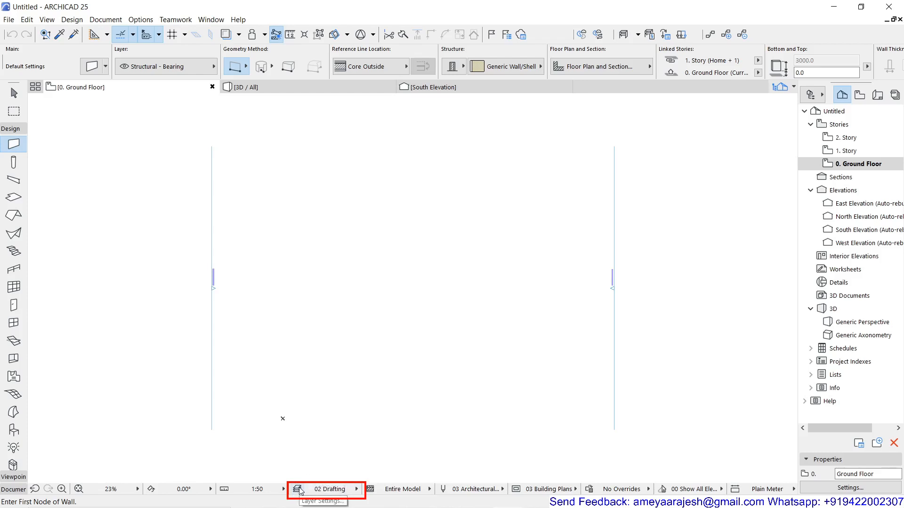
left_click(298, 489)
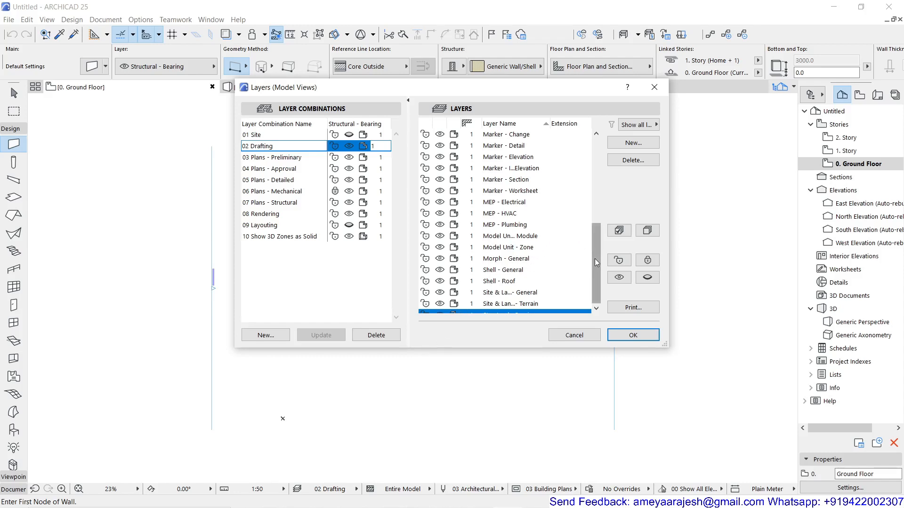
left_click_drag(594, 259, 597, 163)
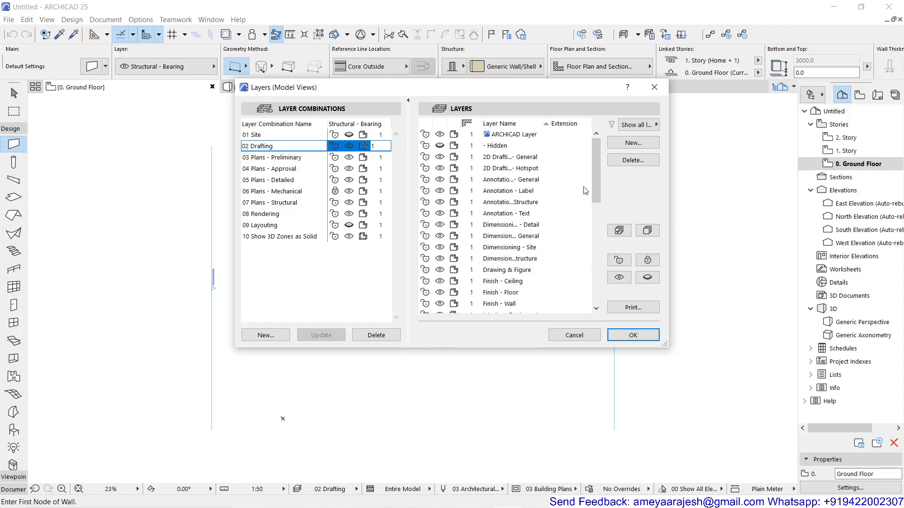
left_click_drag(595, 156, 597, 166)
left_click_drag(597, 197, 597, 263)
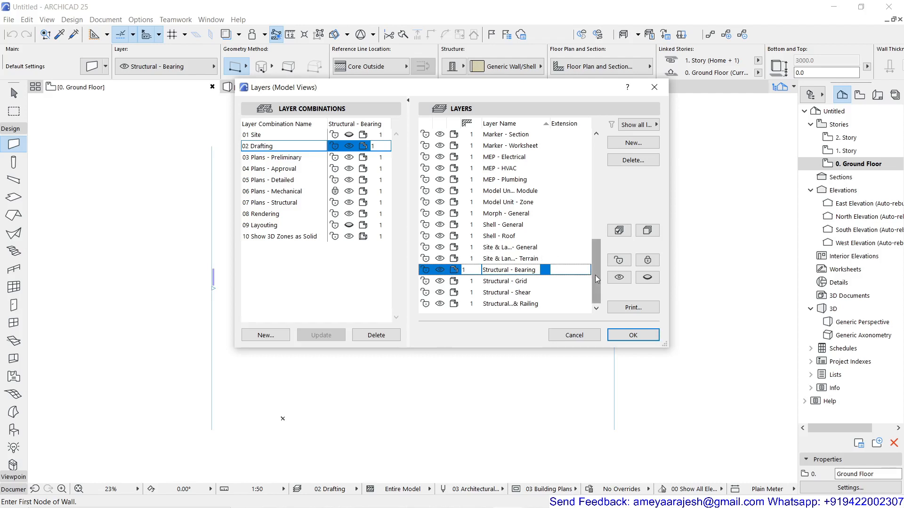
left_click_drag(597, 278, 596, 157)
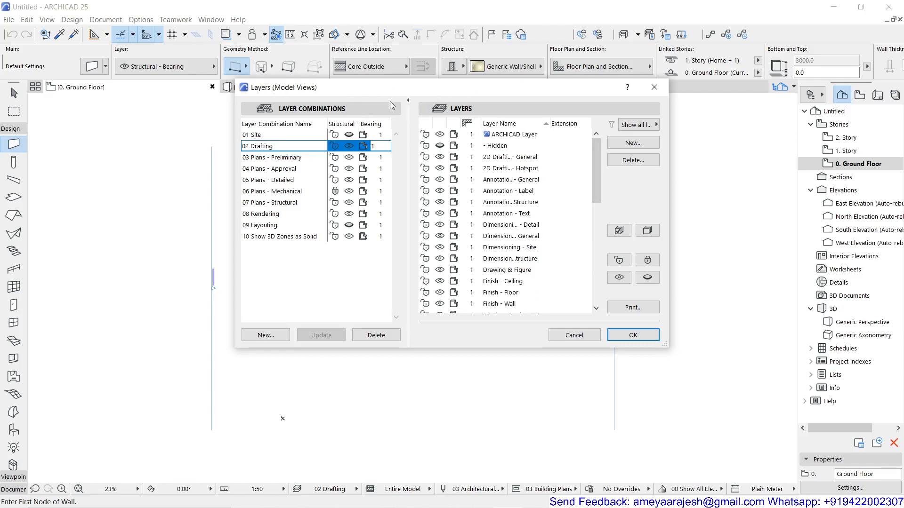
left_click(408, 100)
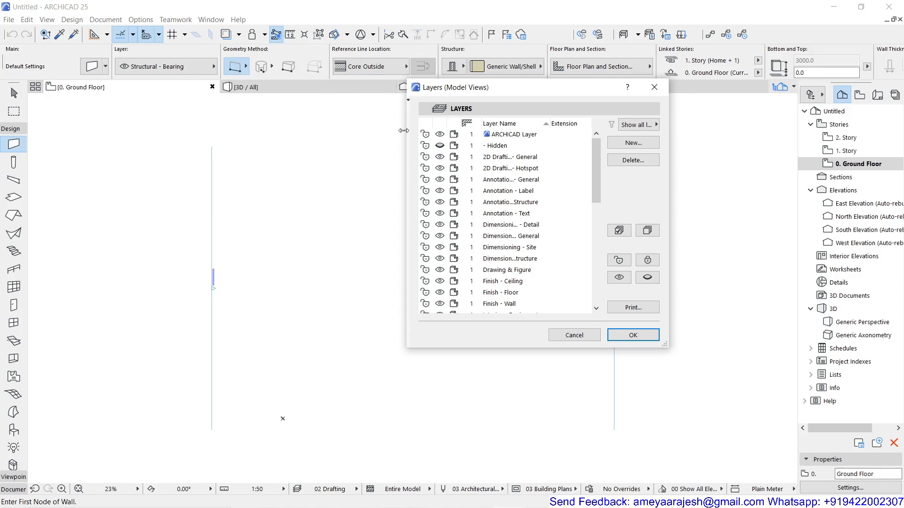
left_click(408, 101)
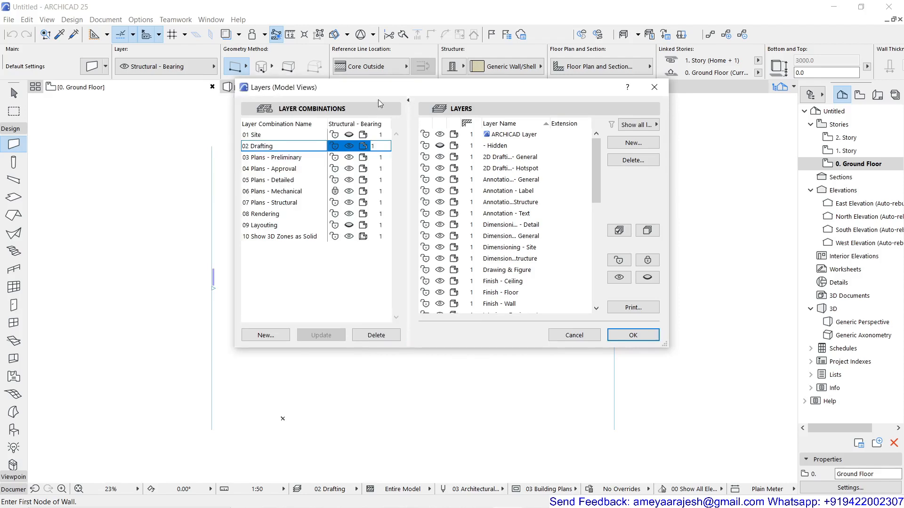
left_click(408, 100)
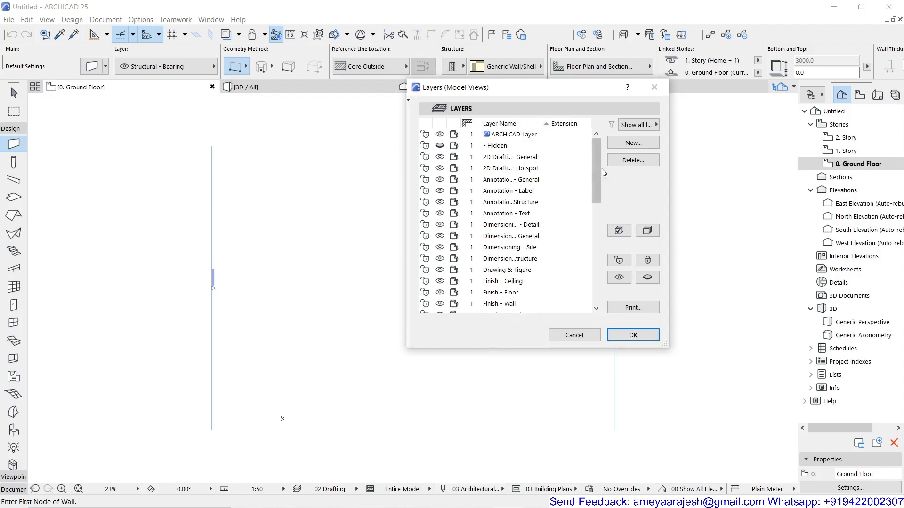
mouse_move(599, 156)
left_mouse_down()
mouse_move(602, 284)
mouse_move(604, 152)
left_mouse_up()
left_click(409, 100)
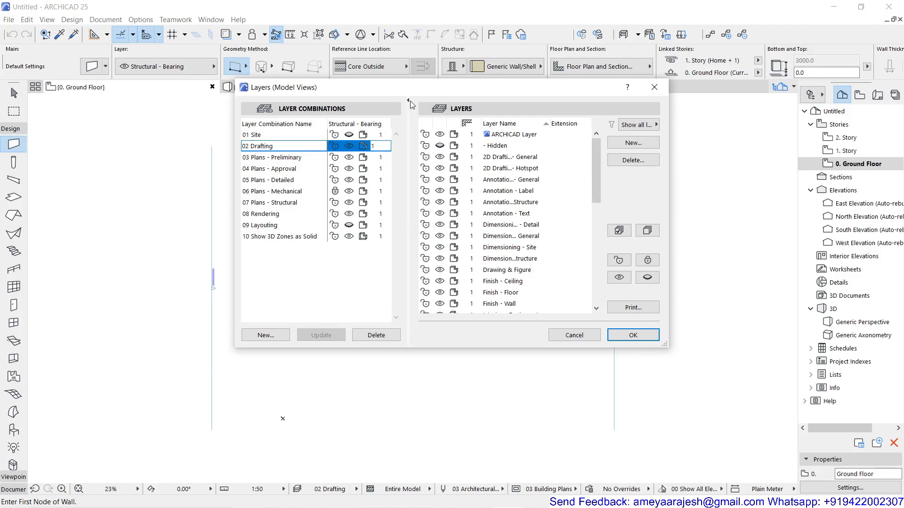
left_click(408, 100)
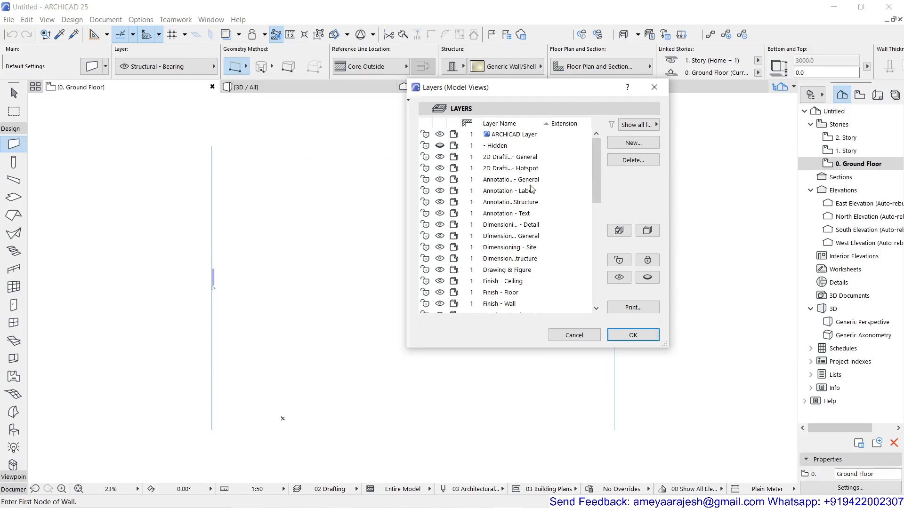
mouse_move(596, 170)
left_mouse_down()
mouse_move(596, 295)
mouse_move(595, 148)
left_mouse_up()
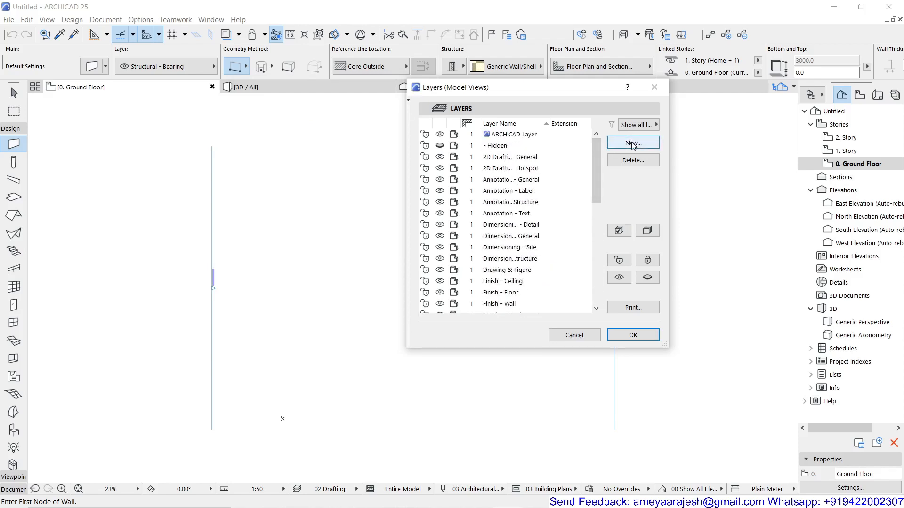
Create a new layer named Wall and apply the layer settings
left_click(644, 146)
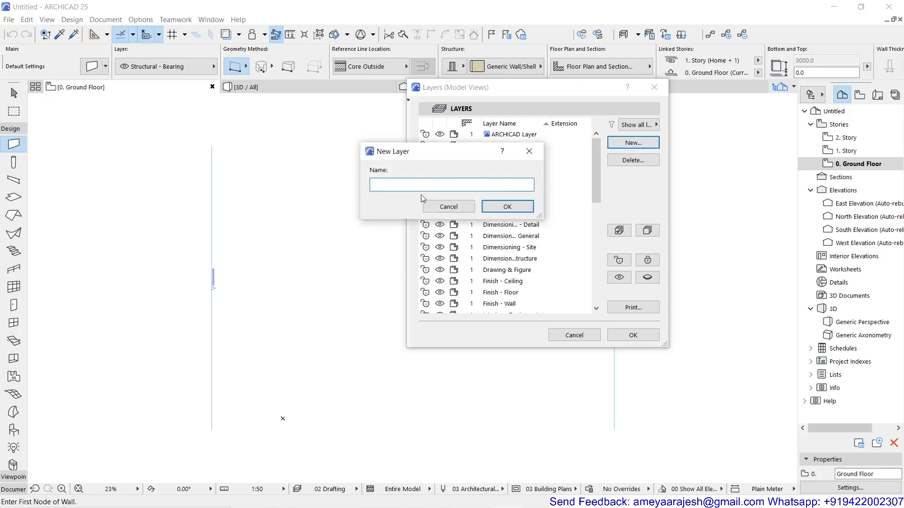
type("Wall")
left_click(530, 208)
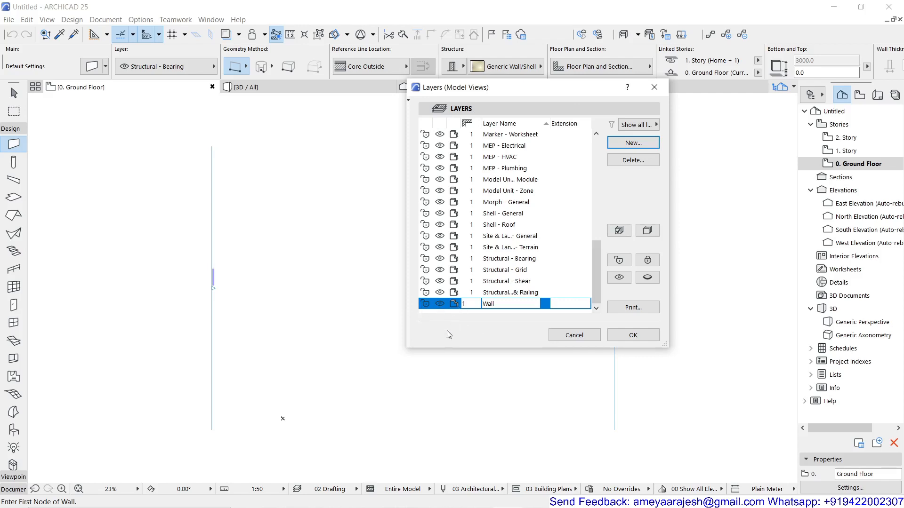
left_click(643, 338)
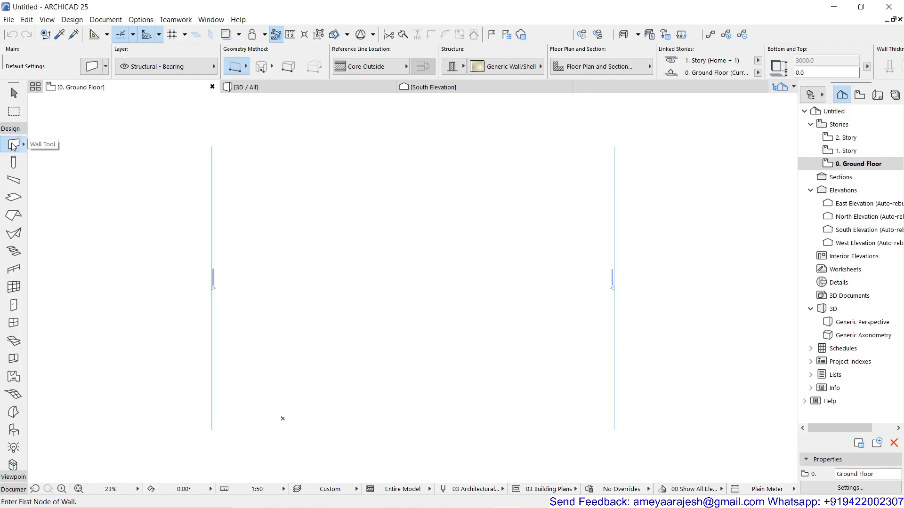
left_click(75, 20)
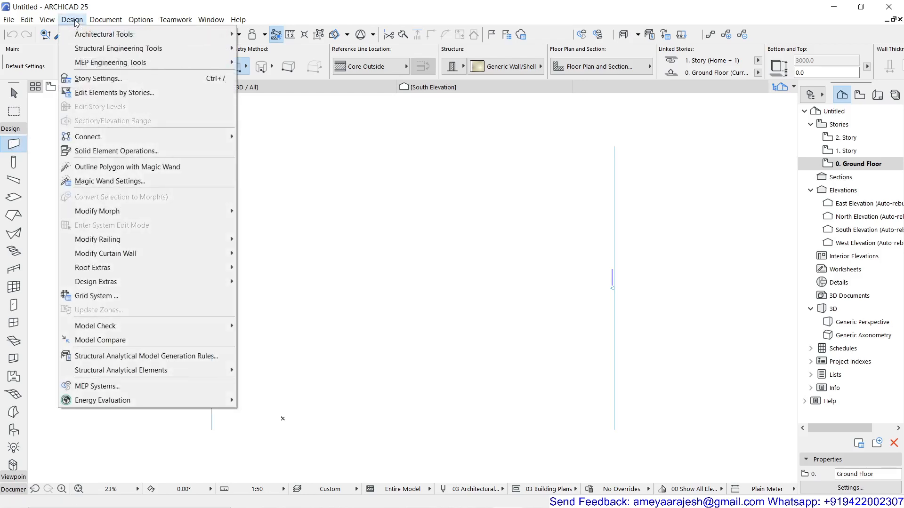
mouse_move(104, 22)
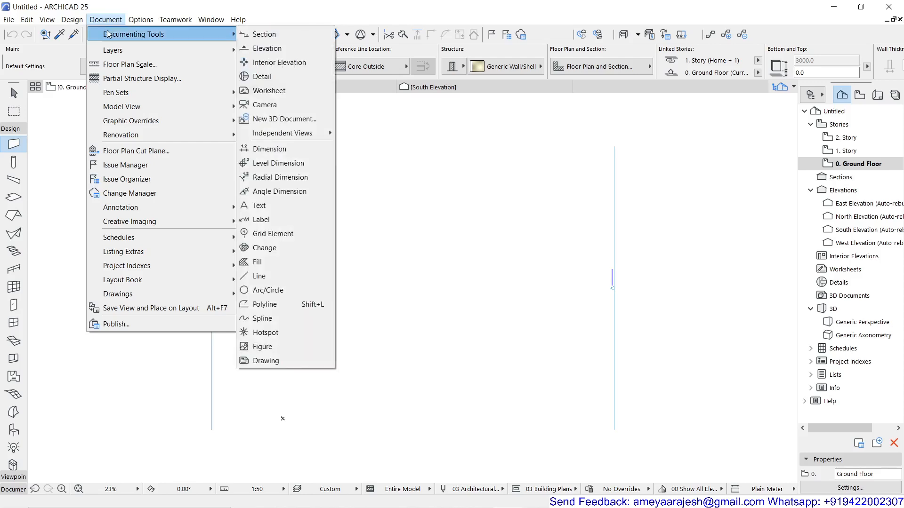
mouse_move(71, 22)
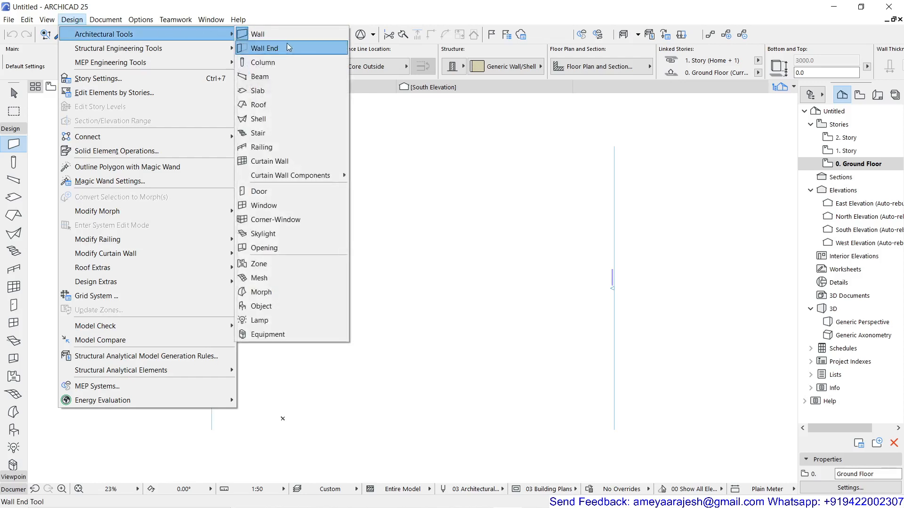
left_click(274, 13)
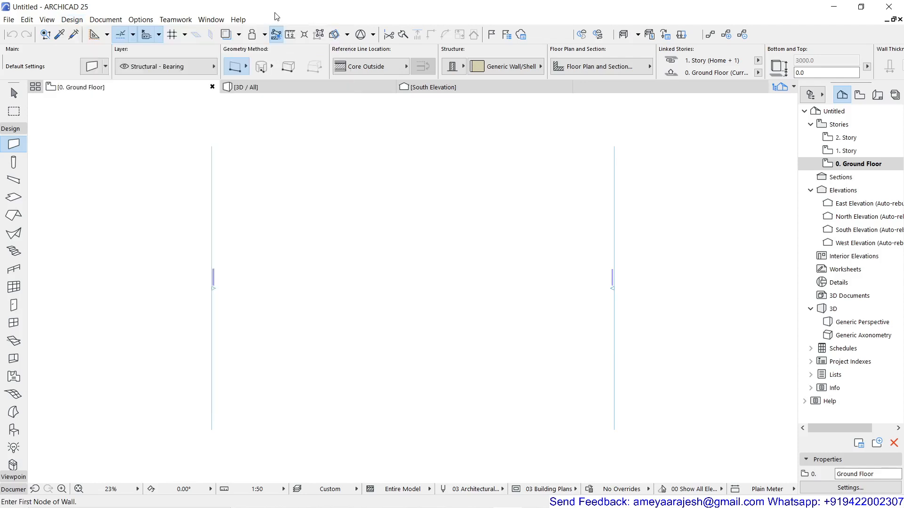
Set the default wall to a basic structure of EF-04 Brick with a thickness of 230 mm
left_click(91, 66)
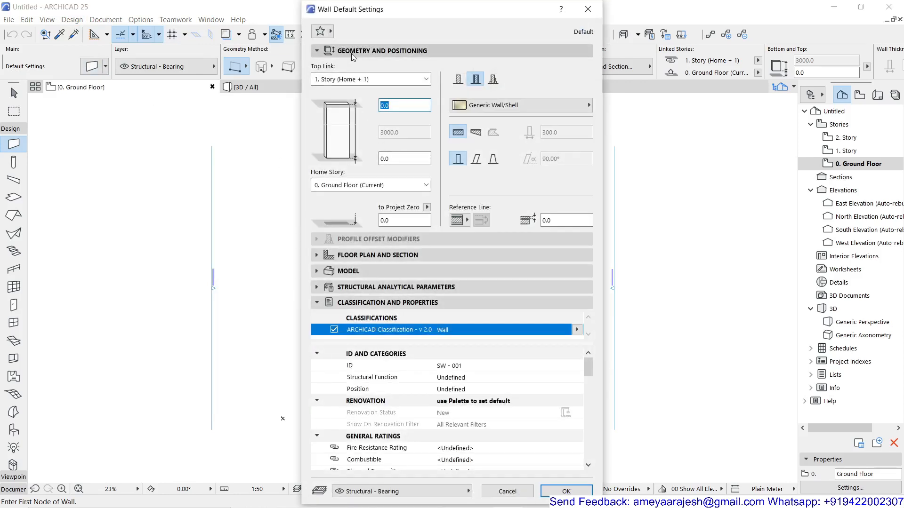
left_click(364, 52)
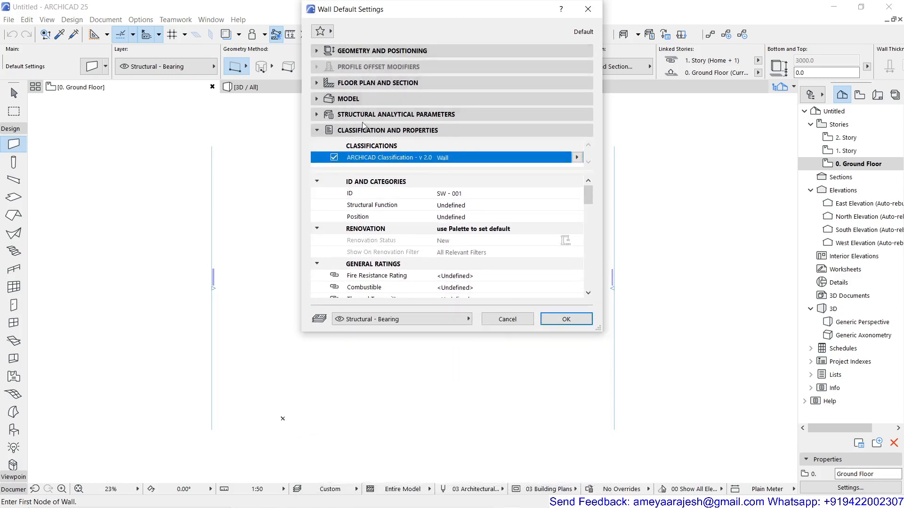
left_click(363, 127)
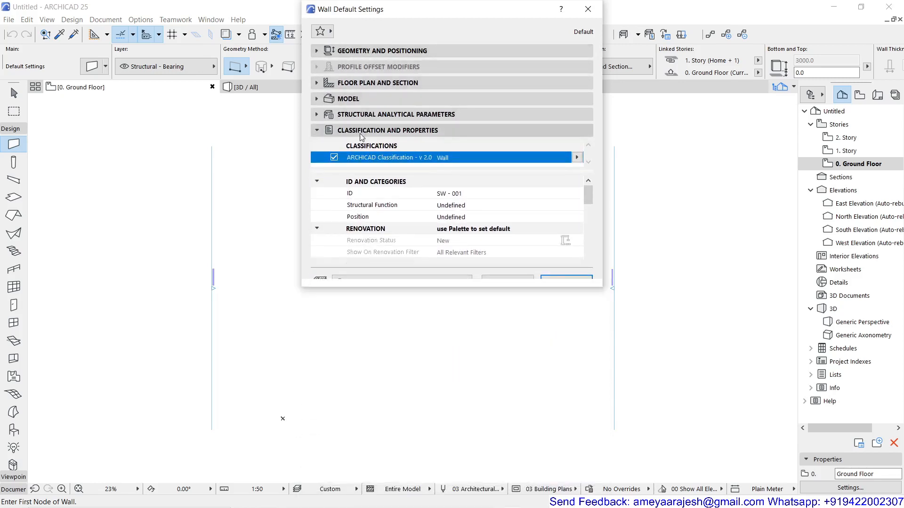
left_click(346, 52)
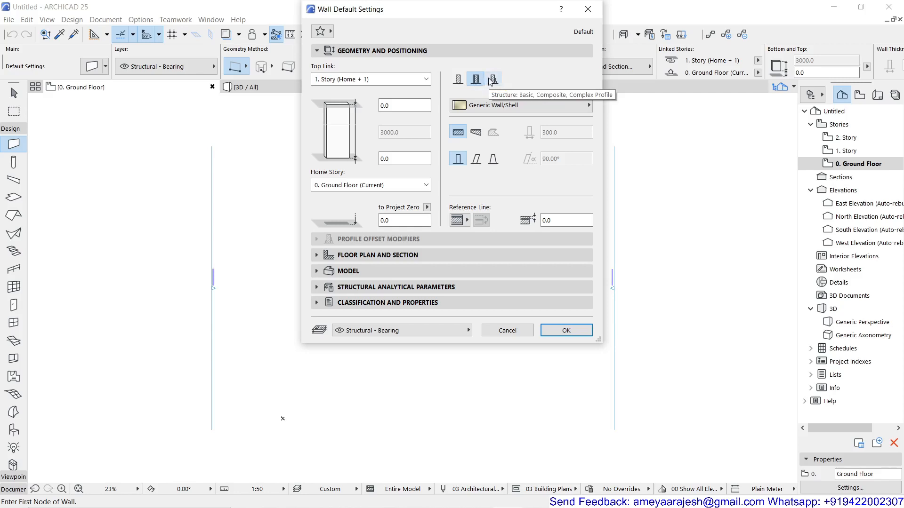
left_click(456, 83)
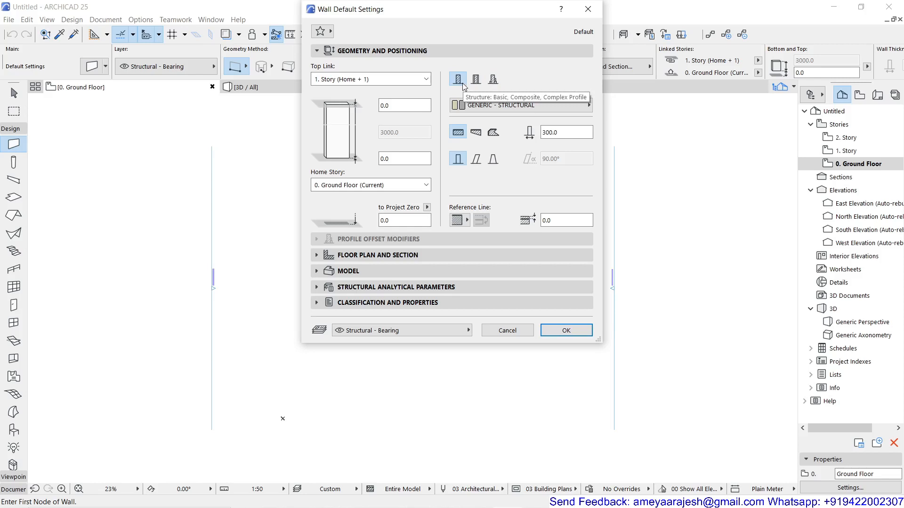
left_click(482, 109)
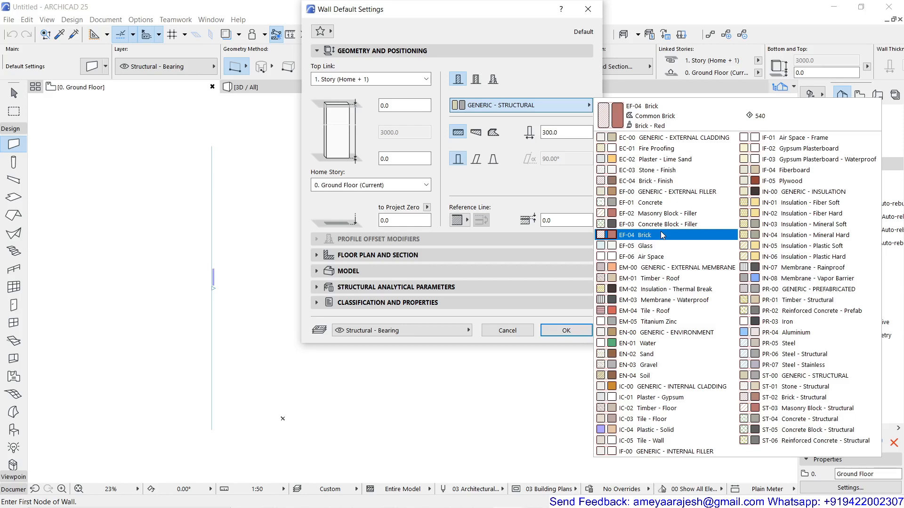
left_click(662, 234)
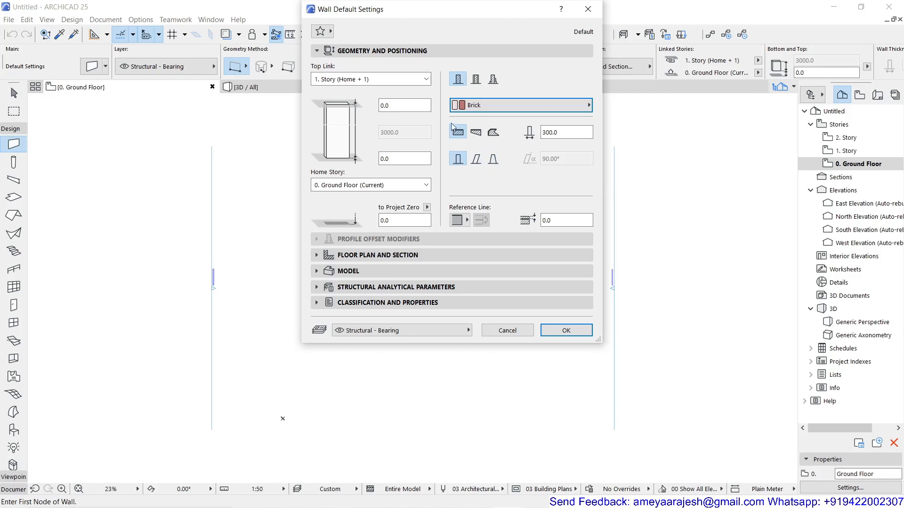
double_click(548, 133)
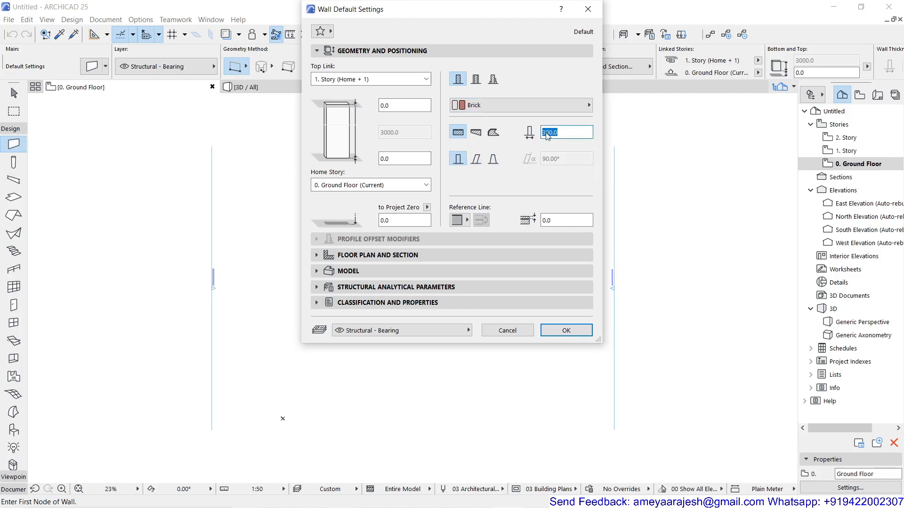
type("230")
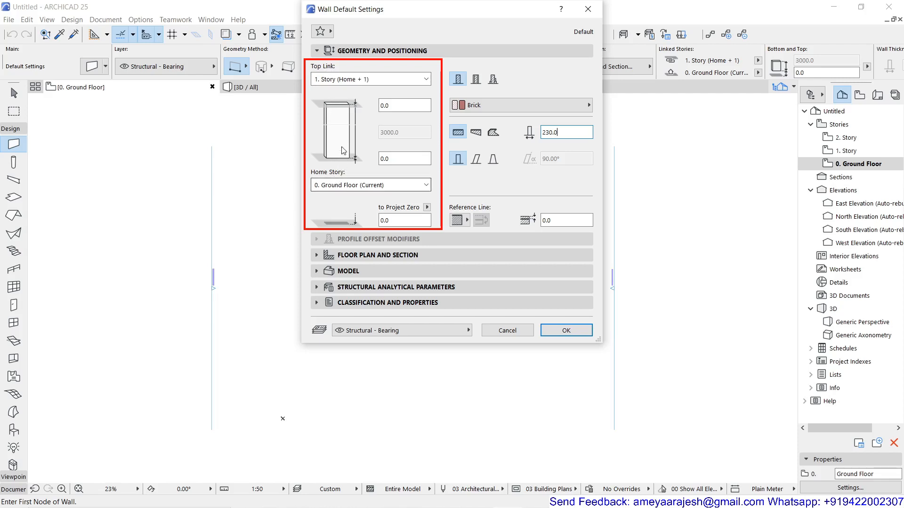
Set the default wall's top link to Not Linked
left_click(426, 80)
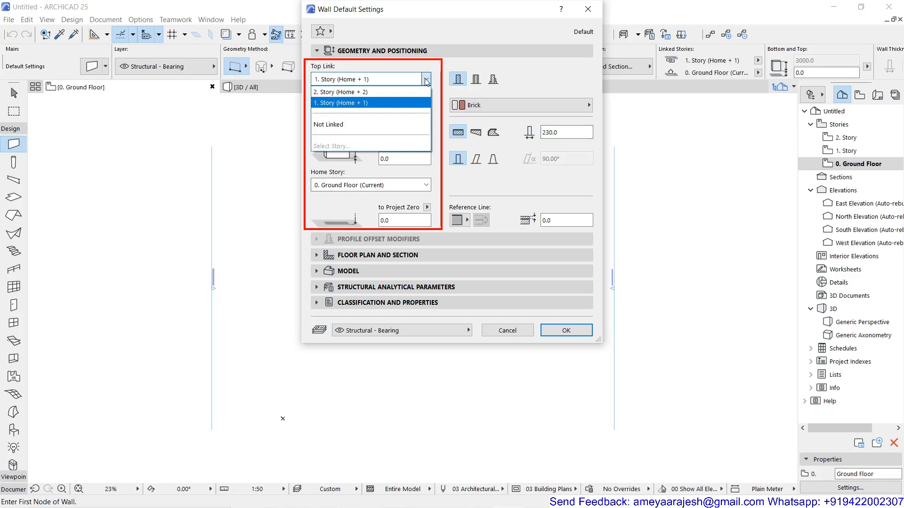
left_click(365, 124)
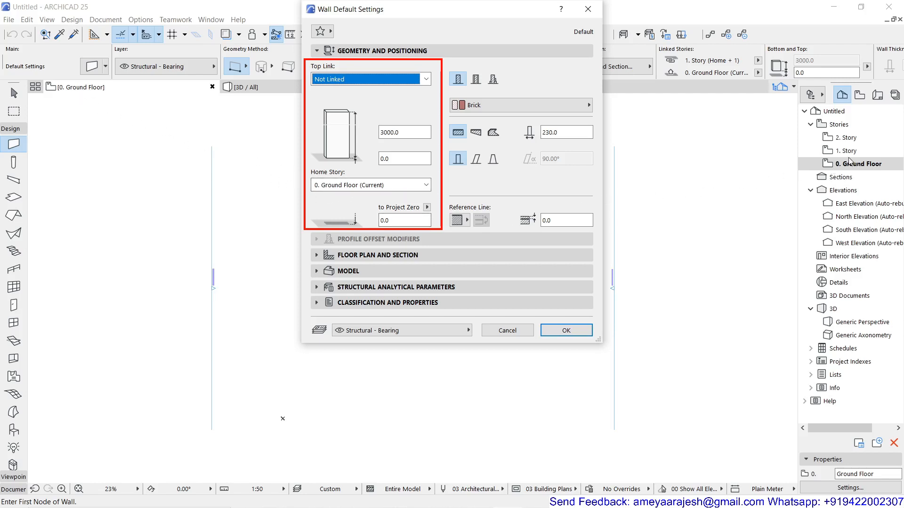
left_click(398, 220)
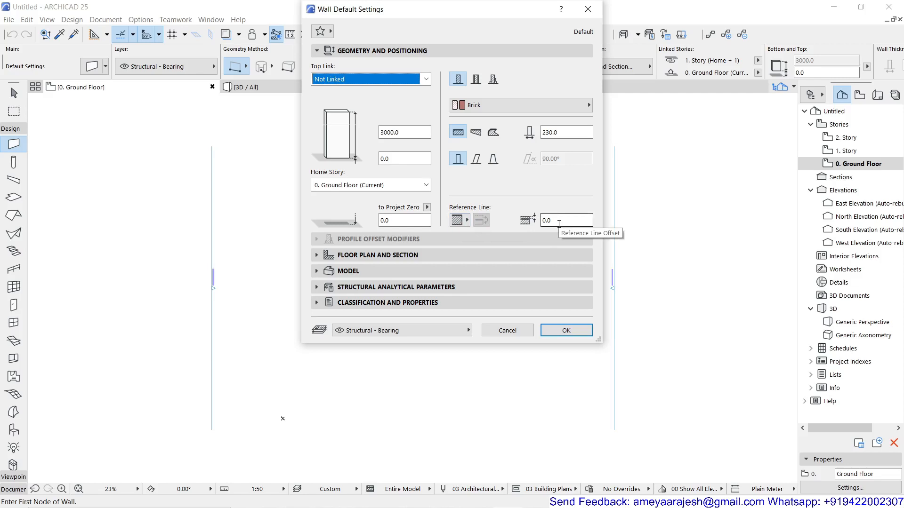
Examine the wall's floor plan and section settings, including display, cut surfaces and outlines, as well as its model settings
left_click(318, 53)
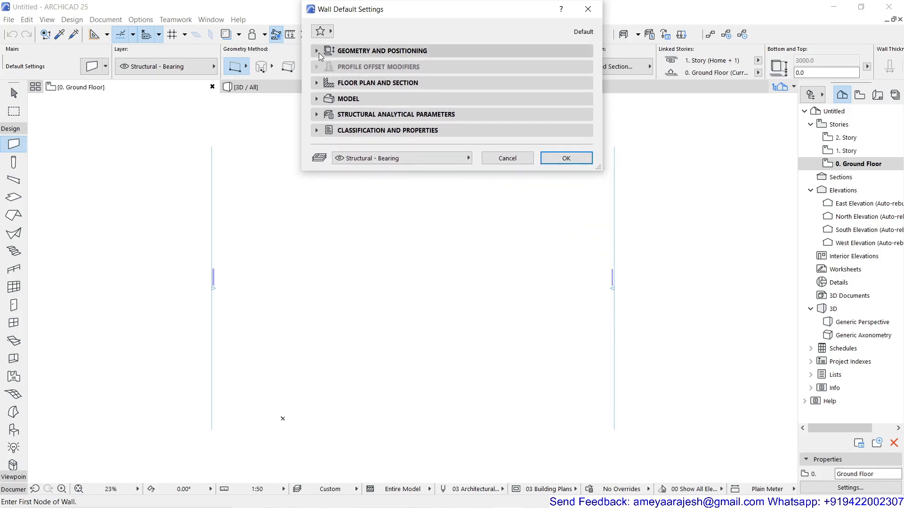
left_click(319, 83)
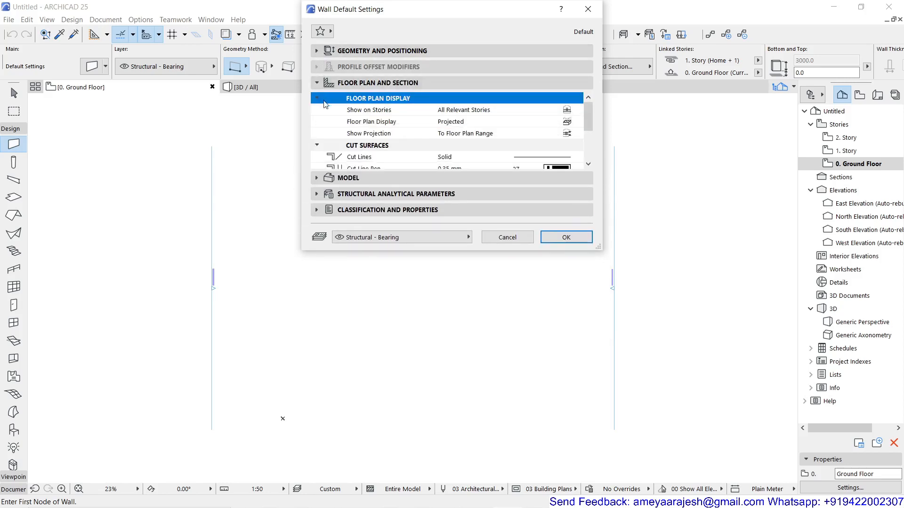
scroll(328, 115, "down", 3)
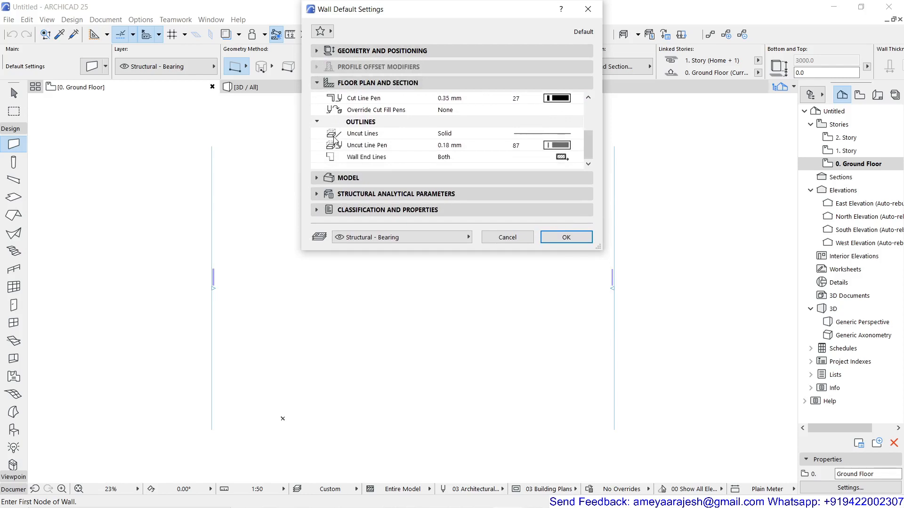
scroll(335, 139, "up", 3)
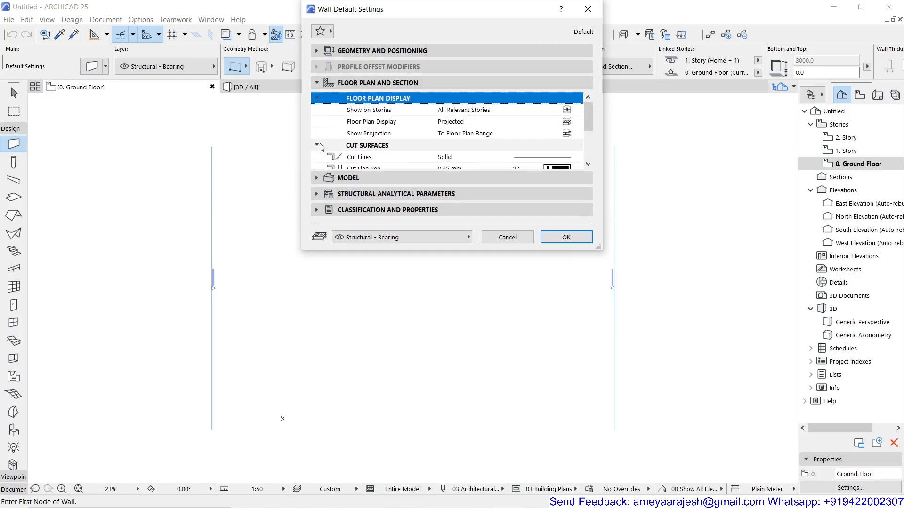
left_click(319, 145)
left_click(318, 98)
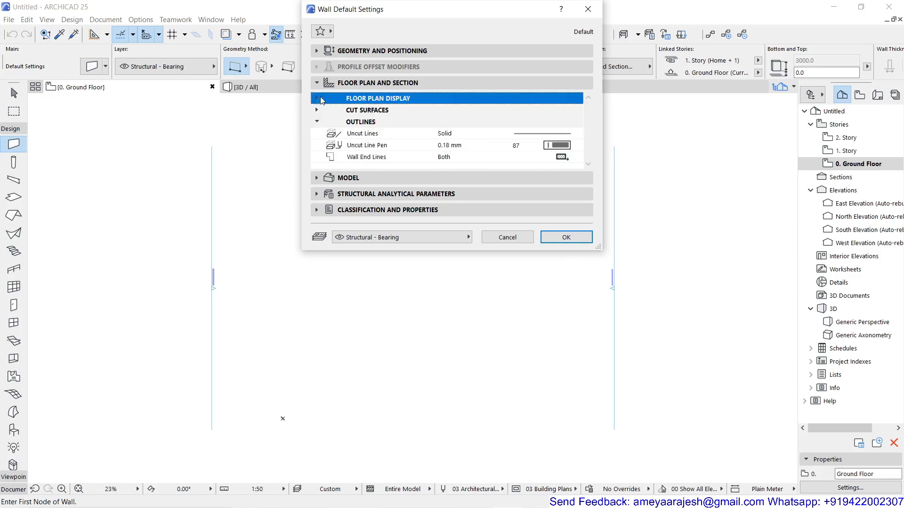
left_click(318, 123)
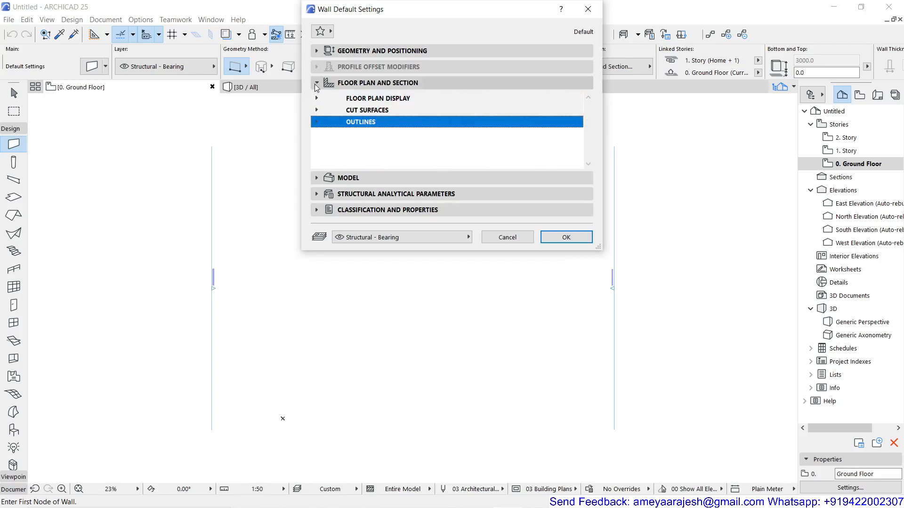
left_click(316, 84)
left_click(317, 99)
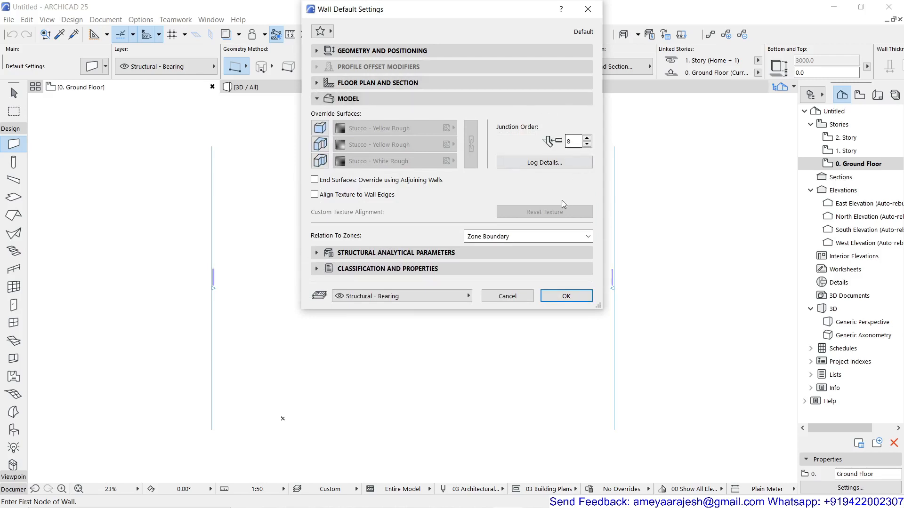
left_click(317, 99)
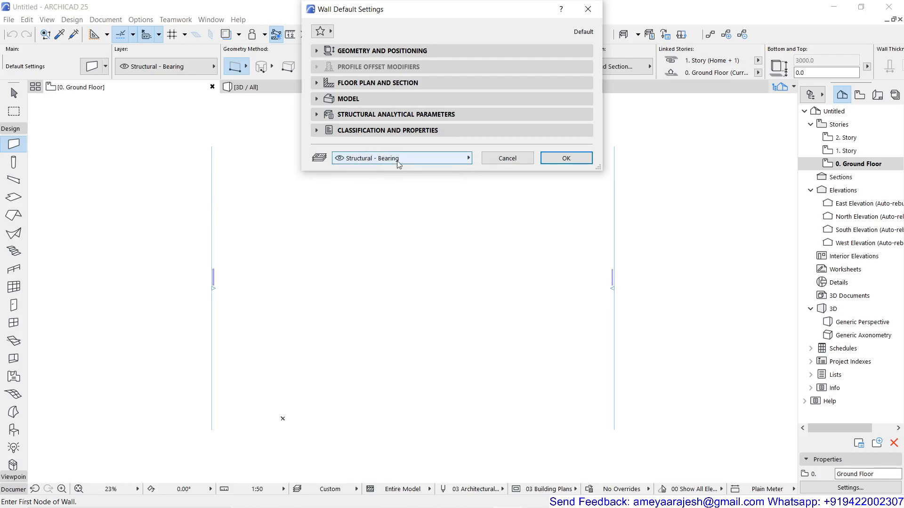
Assign the default wall to the Wall layer and apply the wall settings
left_click(418, 160)
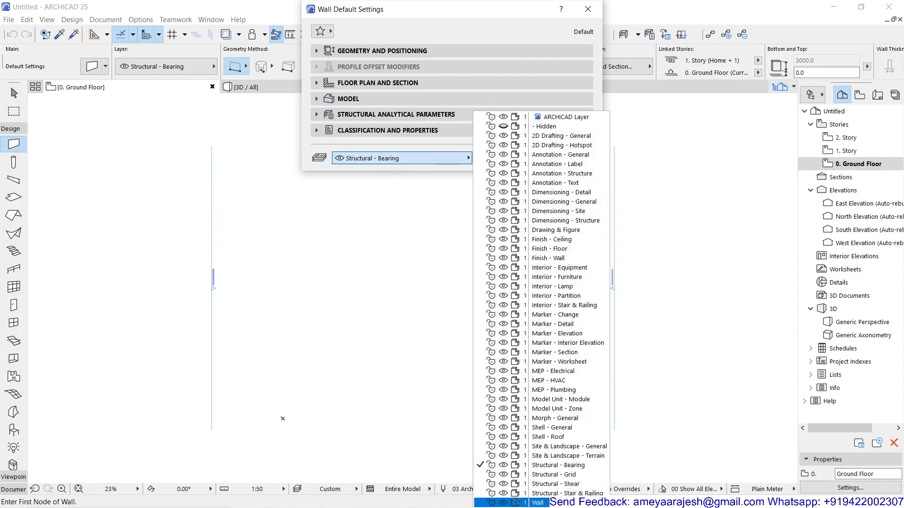
left_click(538, 503)
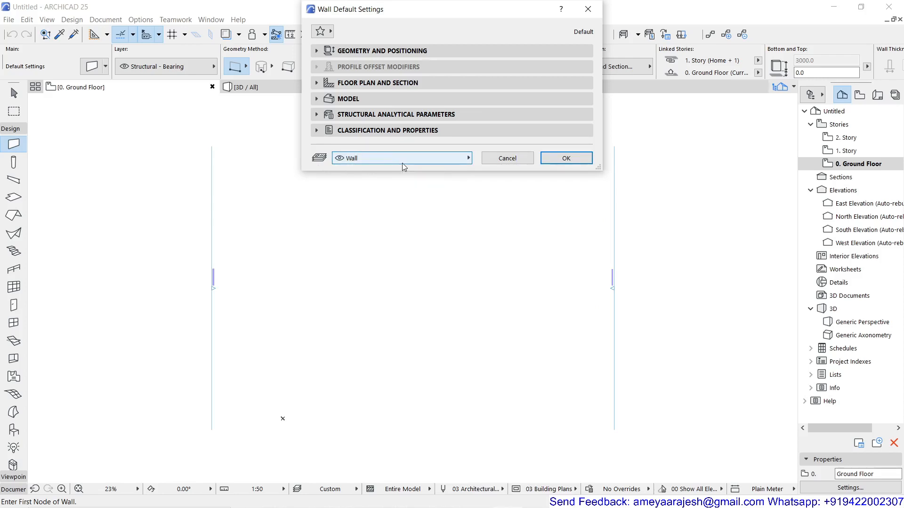
left_click(566, 159)
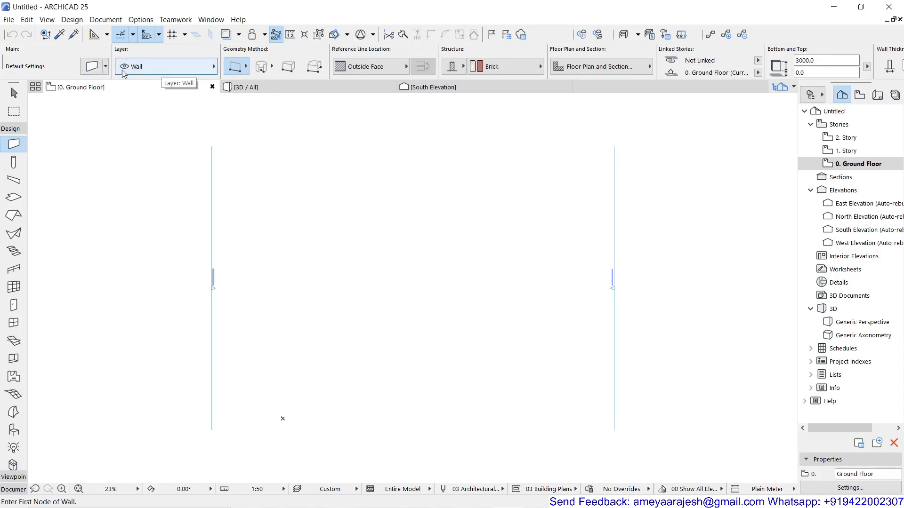
Check the straight and curved wall geometry methods and choose Outside Face as the reference line location
left_click(247, 66)
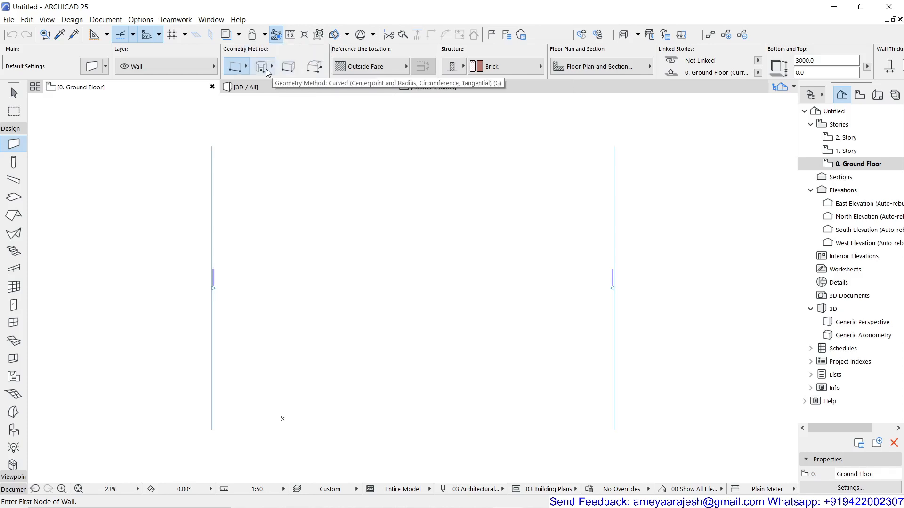
left_click(267, 70)
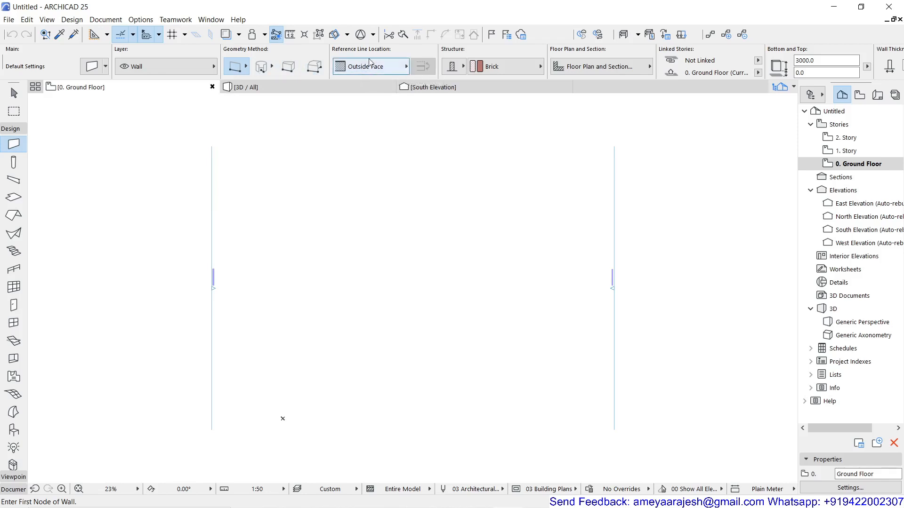
left_click(389, 74)
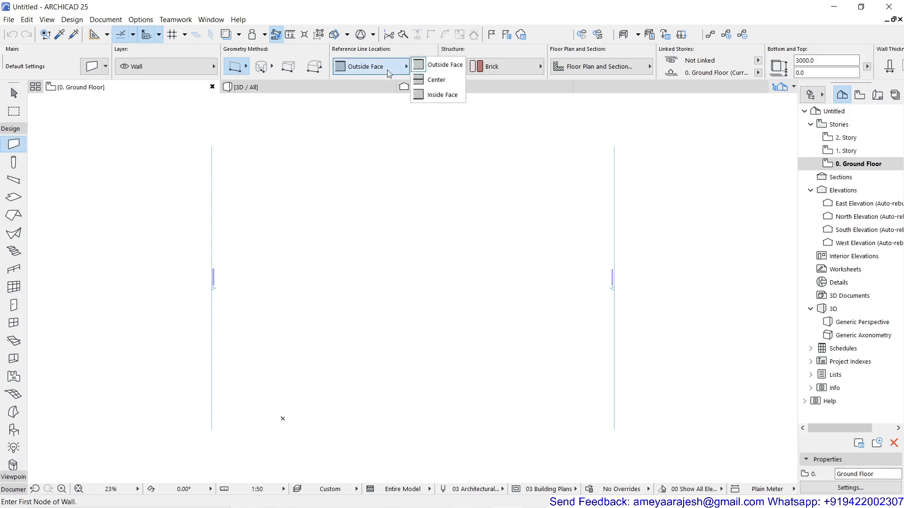
left_click(441, 64)
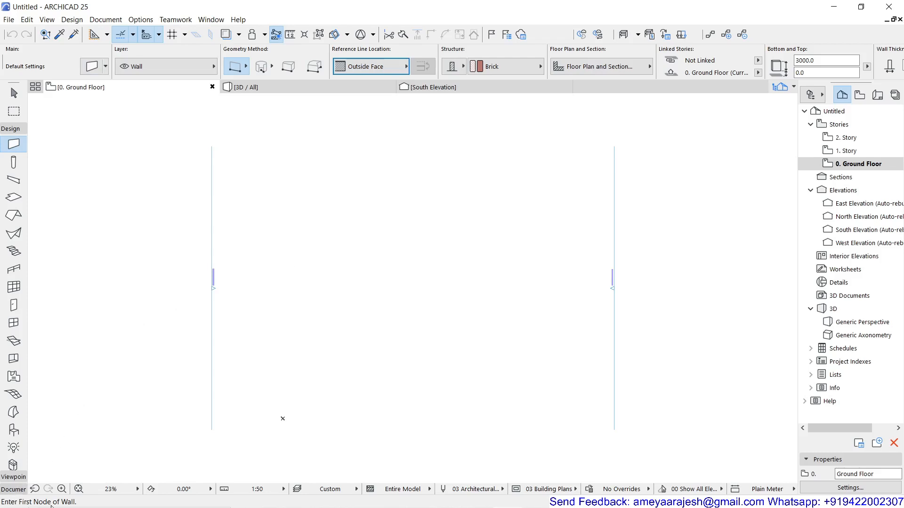
Start a straight horizontal wall in an empty area of the Ground Floor plan
scroll(280, 431, "up", 5)
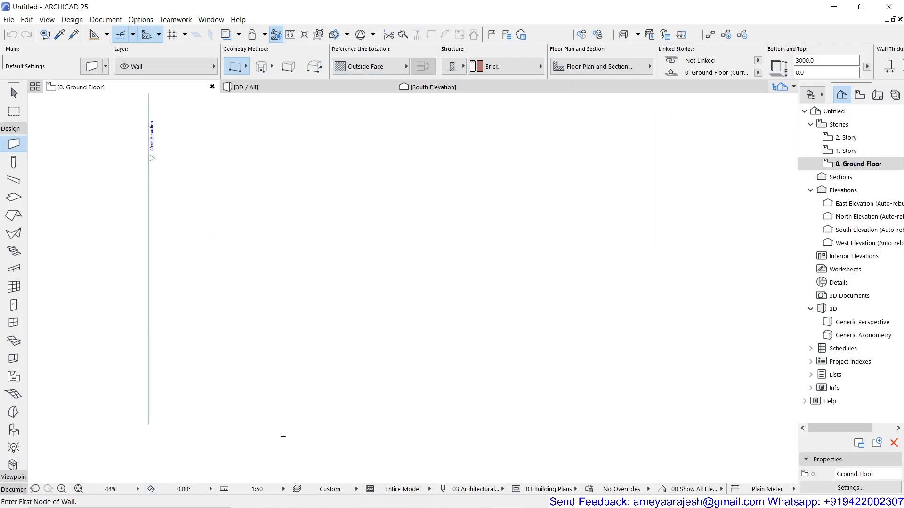
scroll(277, 422, "up", 3)
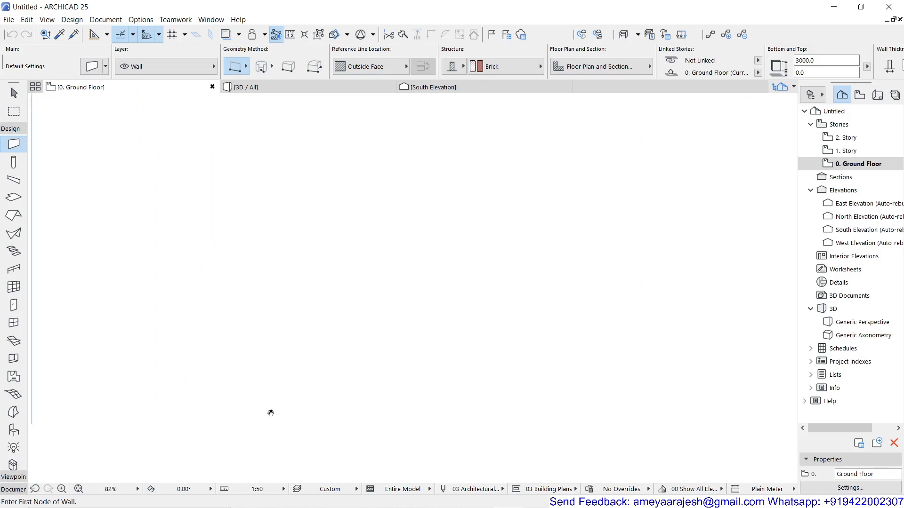
middle_click_drag(271, 413, 178, 337)
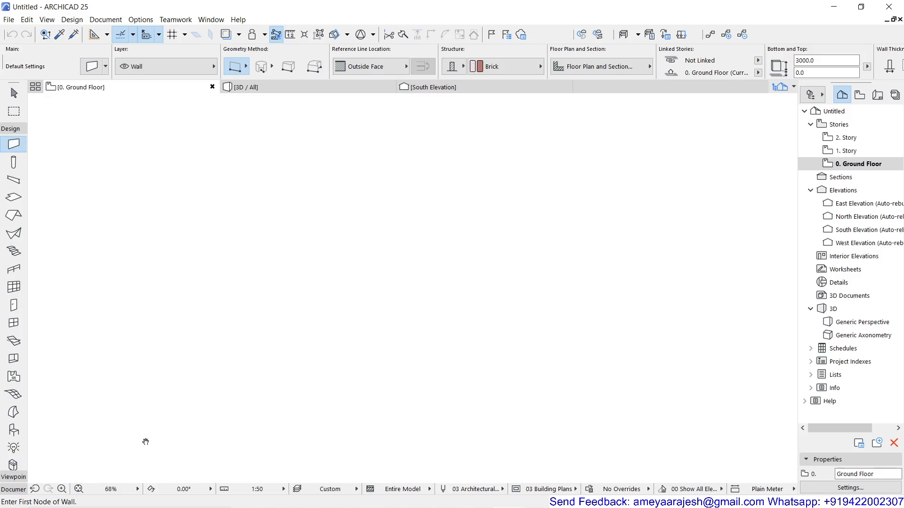
middle_click_drag(154, 403, 152, 397)
left_click(259, 291)
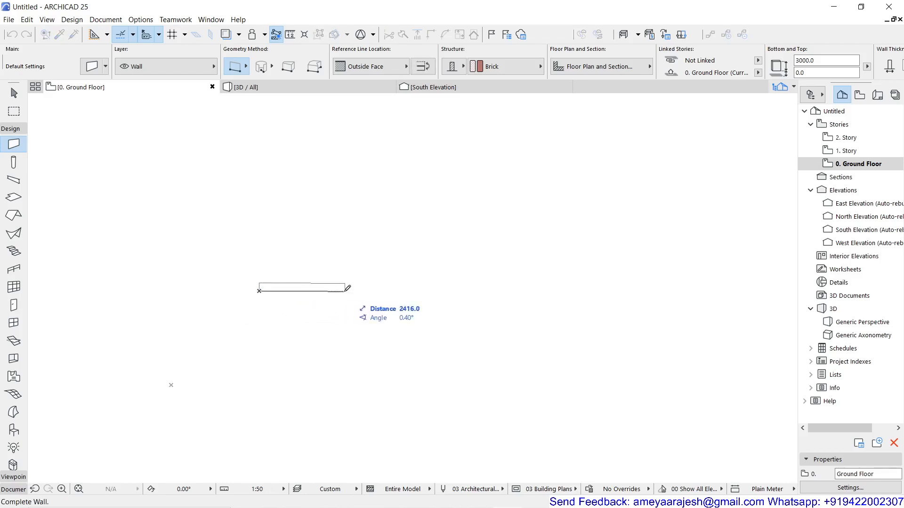
key("Escape")
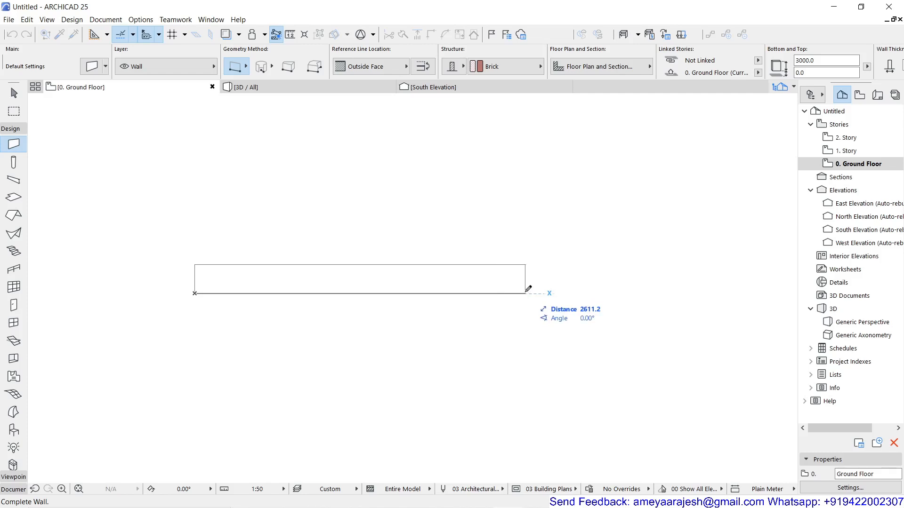
left_click(526, 293)
middle_click_drag(525, 292, 619, 293)
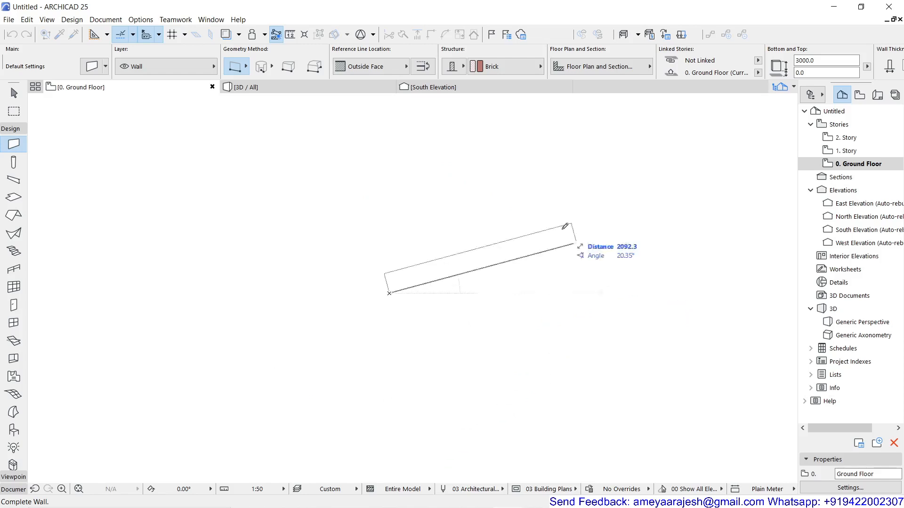
Flip the unfinished wall's thickness across its reference line and return it to the upper side
left_click(427, 73)
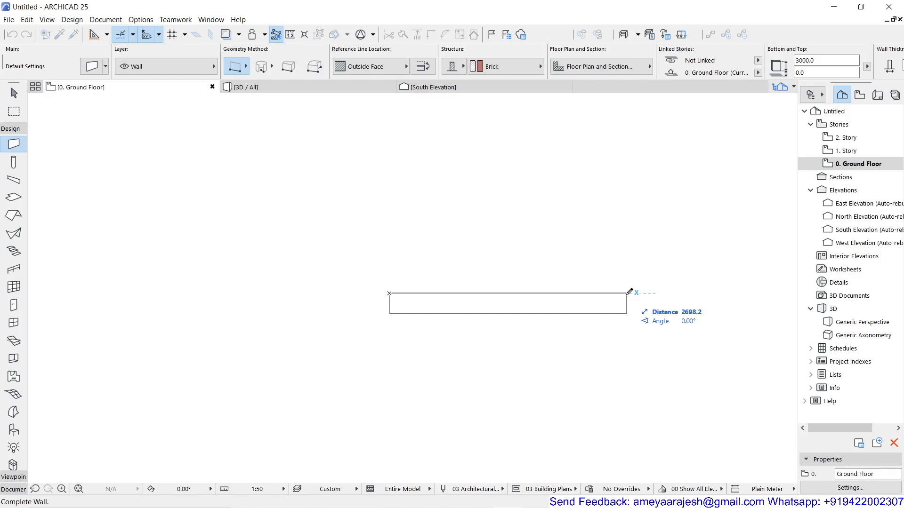
key("p")
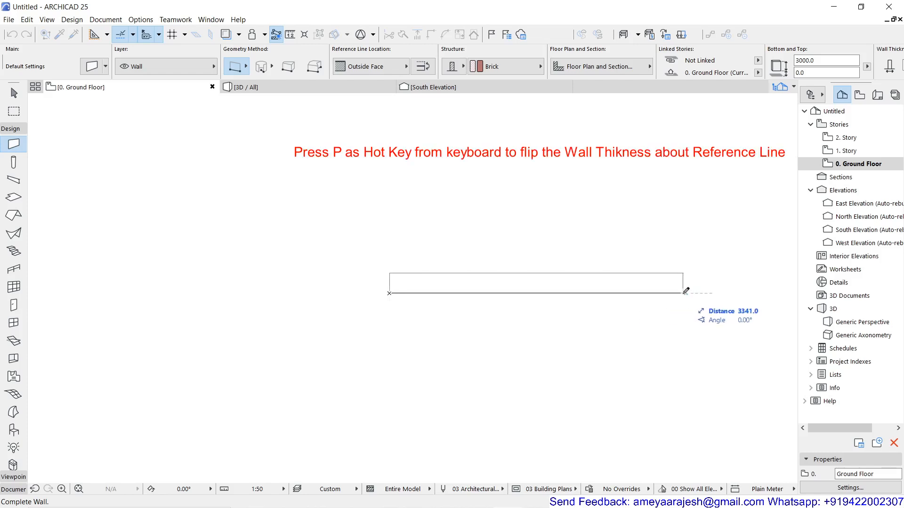
key("p")
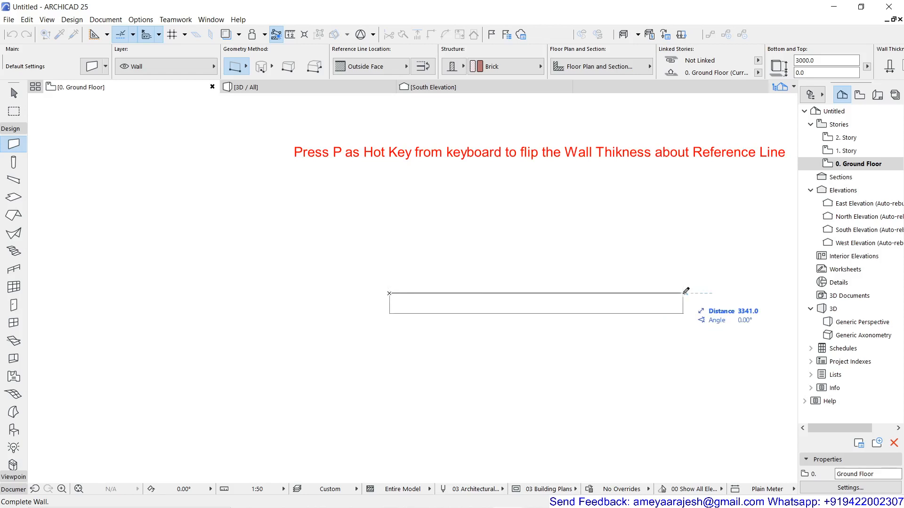
key("p")
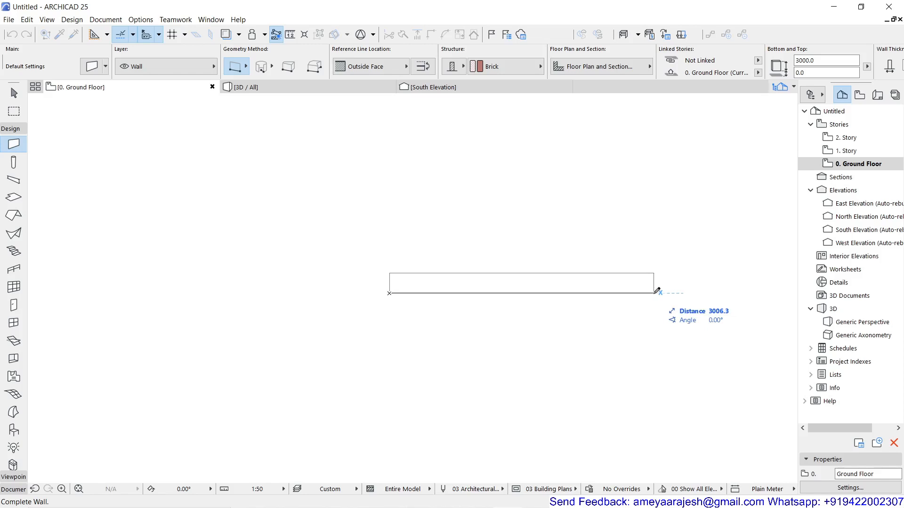
Change the unfinished wall's reference line location to Inside Face and try the body on both sides of the line
left_click(388, 72)
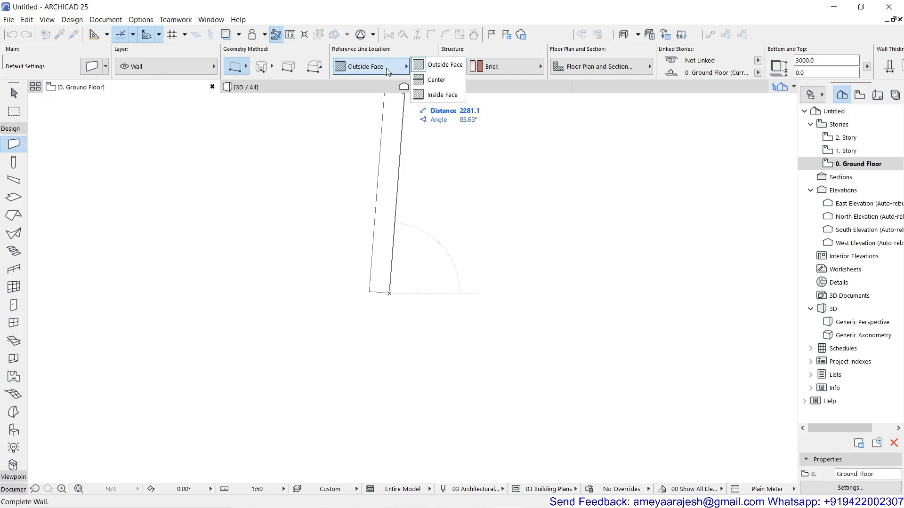
left_click(441, 94)
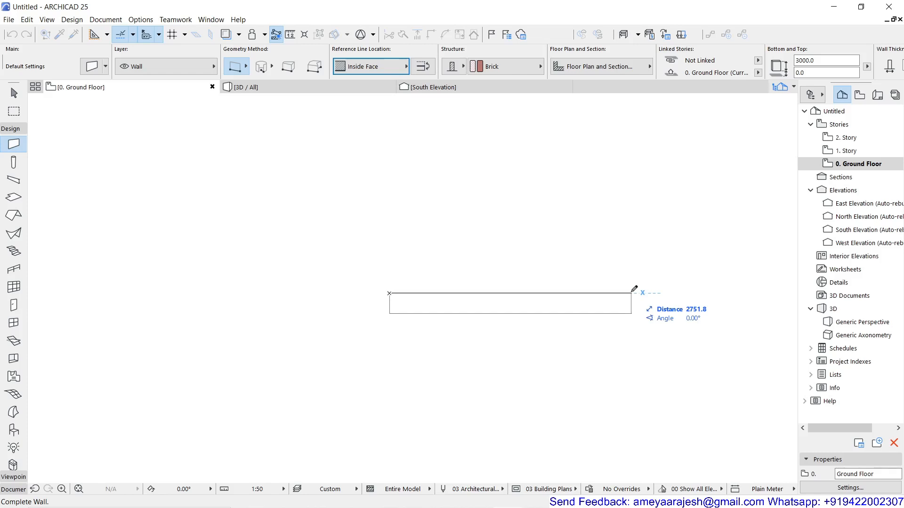
key("shift+c")
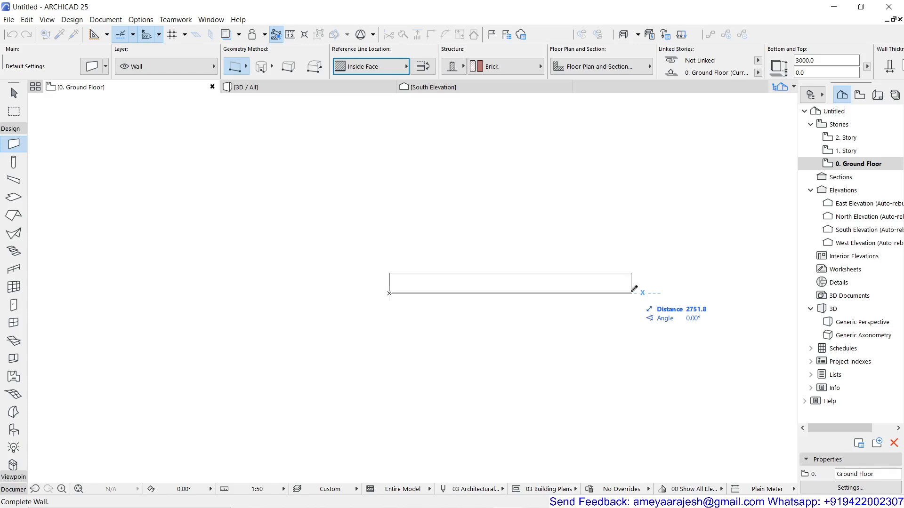
key("shift+c")
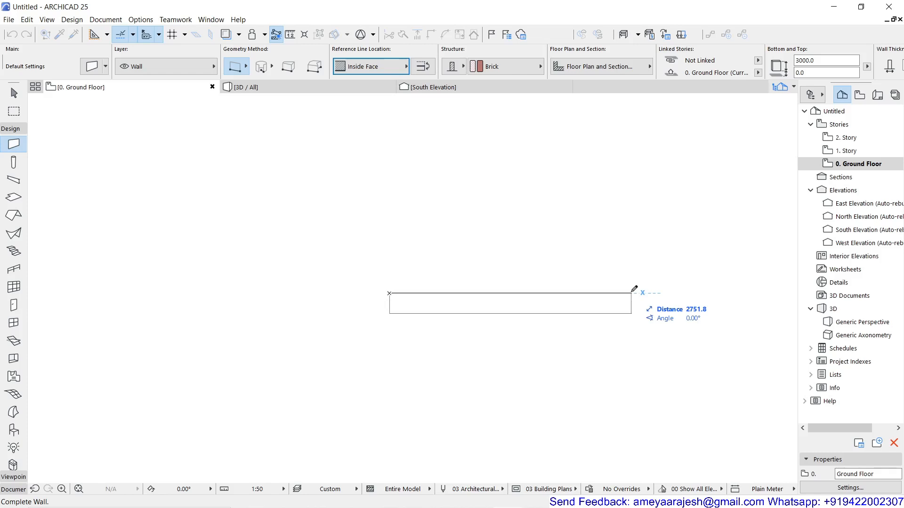
key("Tab")
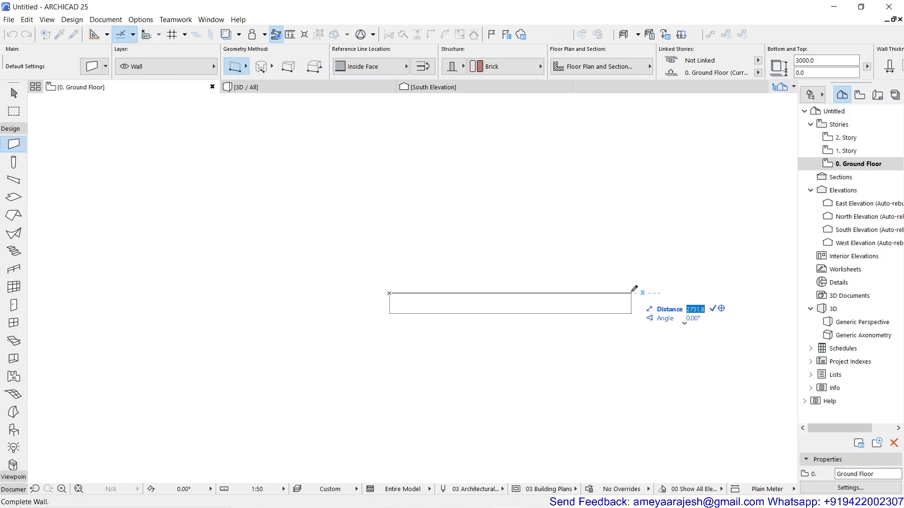
key("Escape")
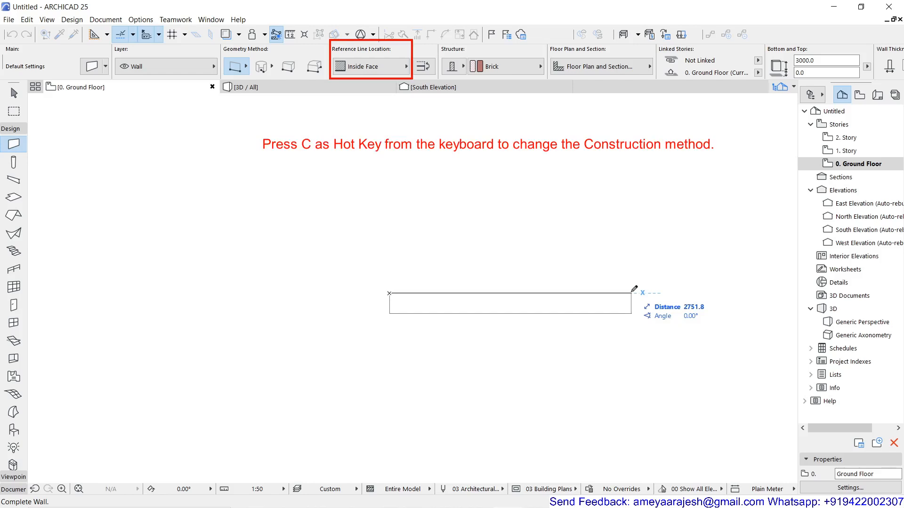
Cycle the wall's reference line location back to Outside Face
key("c")
key("c")
key("c")
key("c")
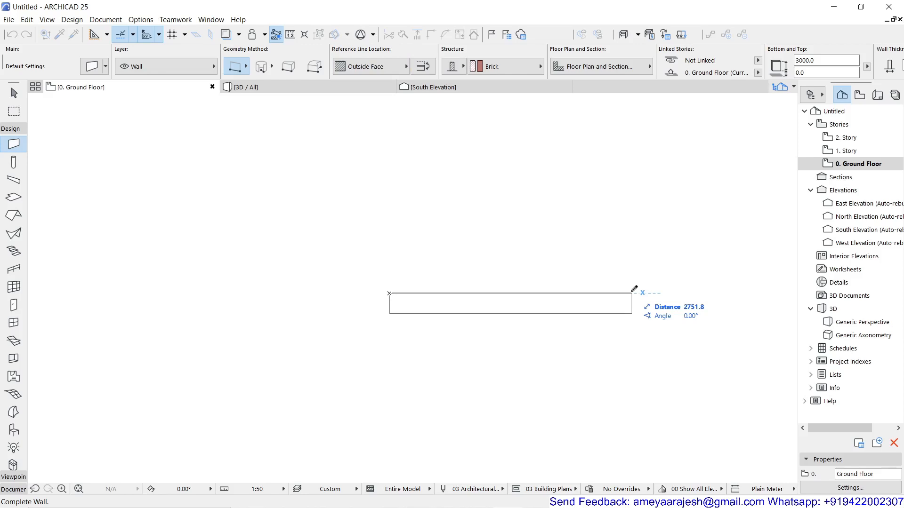
Cycle the wall's geometry method through chained and rectangular, returning to the single straight wall, and flip its thickness upward
key("g")
key("p")
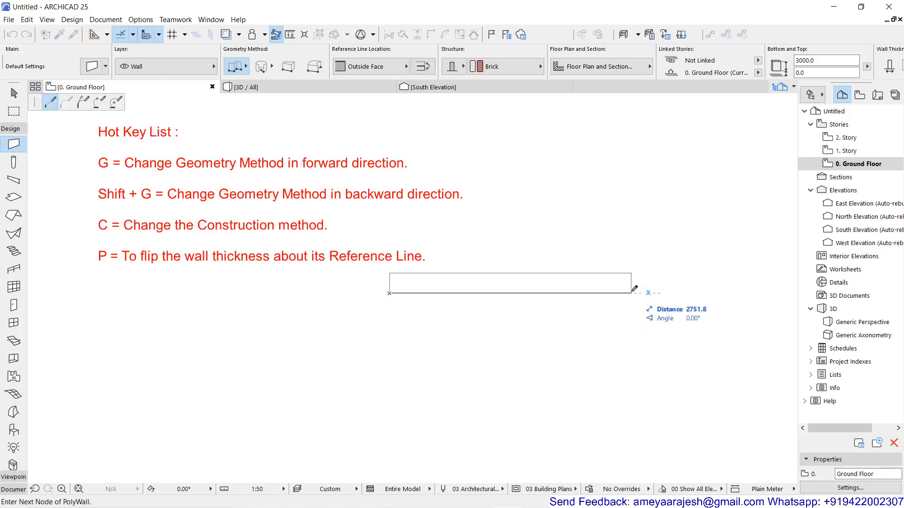
key("g")
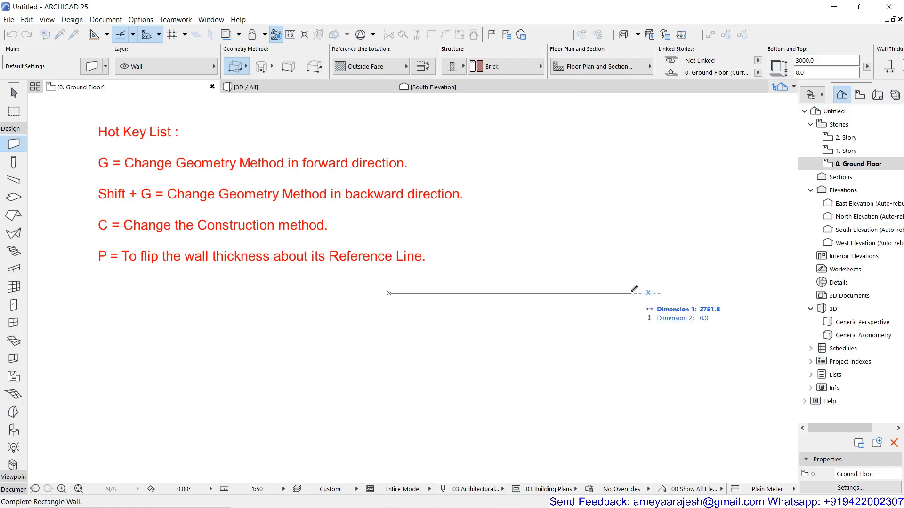
key("g")
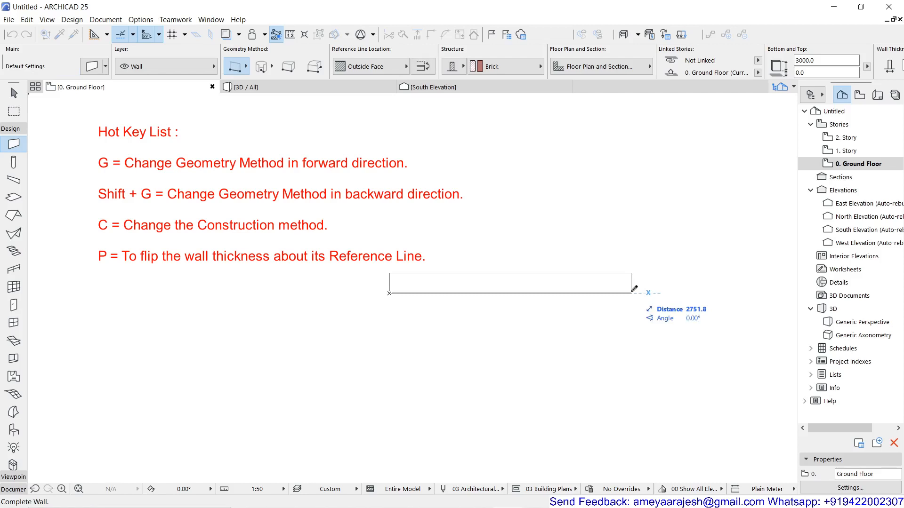
Cycle the unfinished wall's reference line location through Inside Face back to Outside Face and flip its thickness
key("c")
key("c")
key("shift")
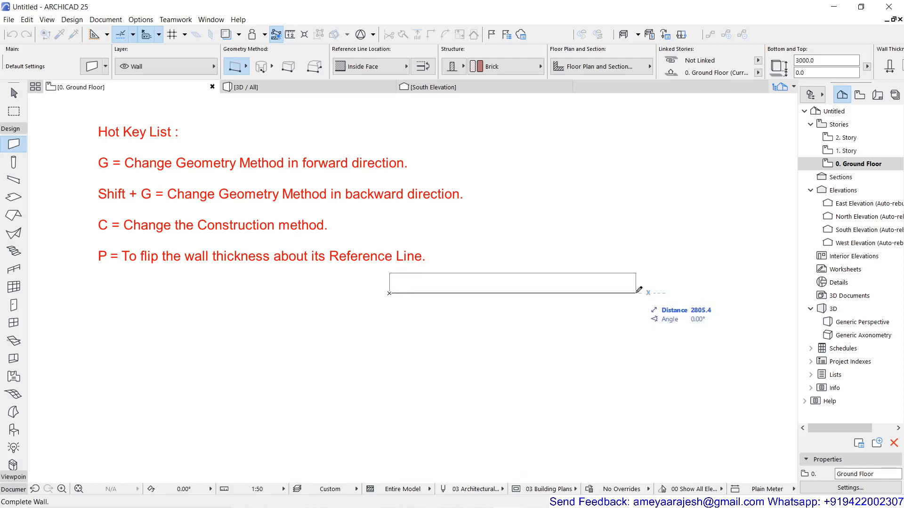
key("p")
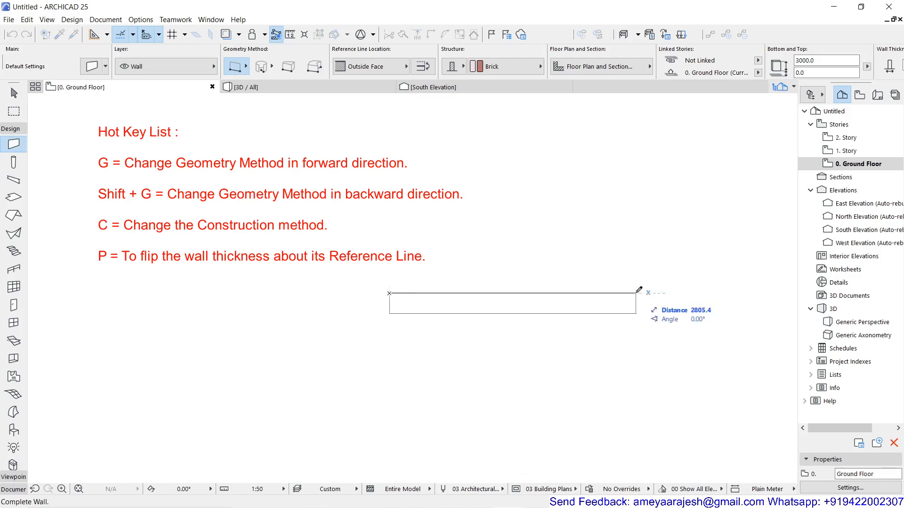
key("p")
key("p")
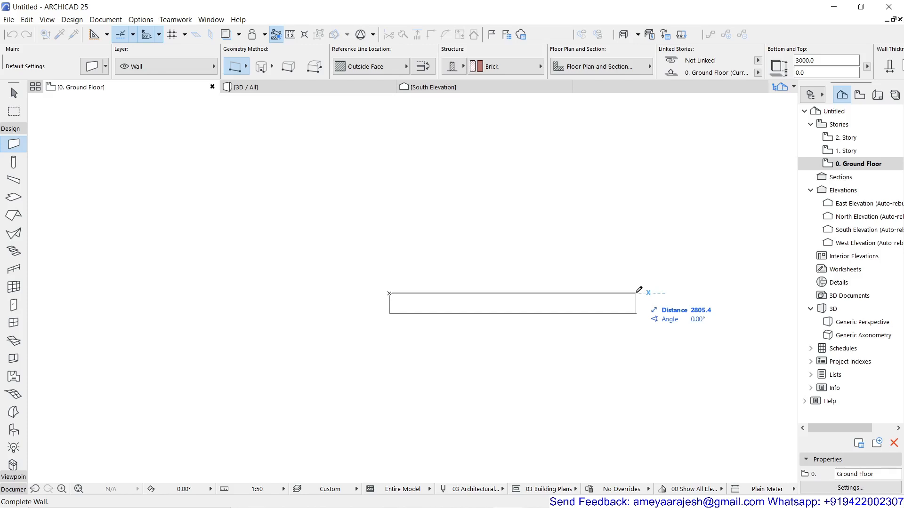
Place the wall's thickness above its reference line and complete it with a length of 5000 mm
key("c")
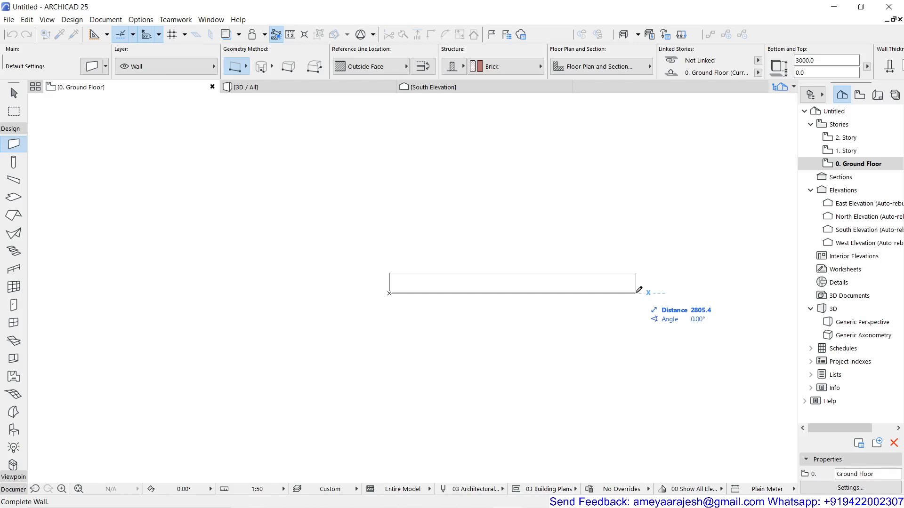
type("5000")
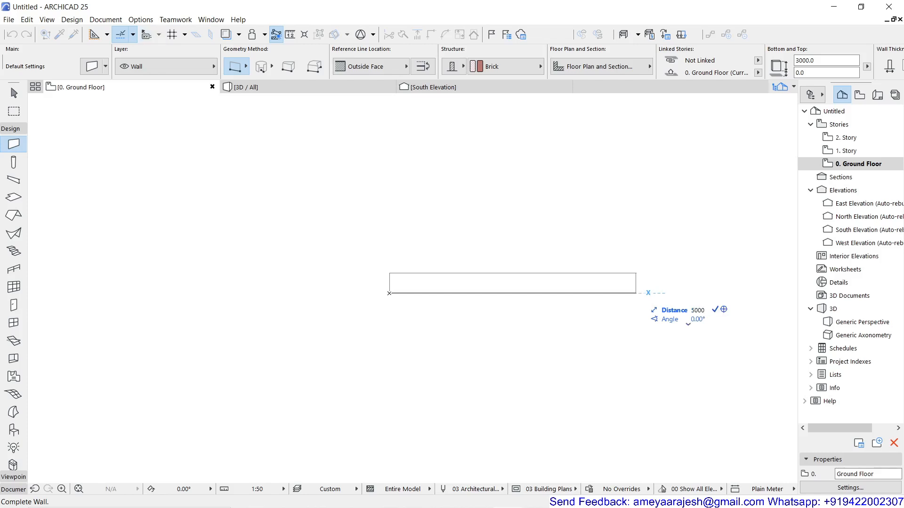
key("Return")
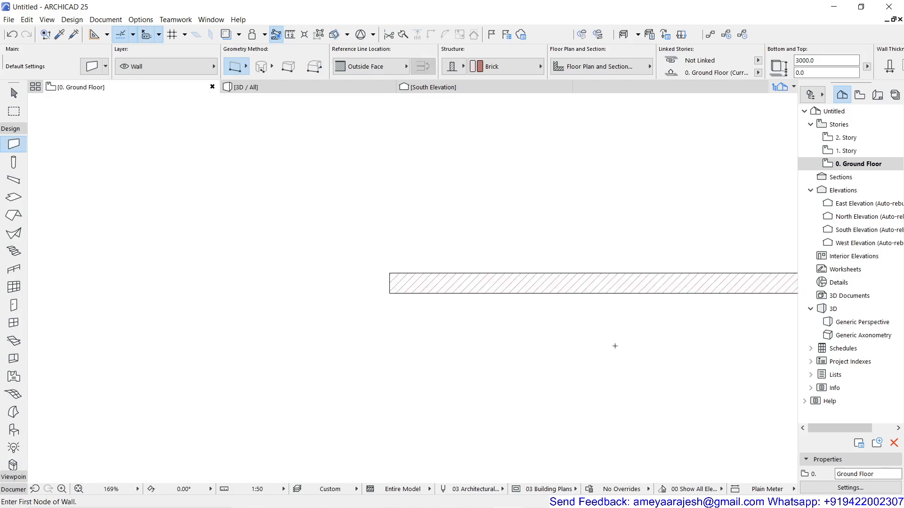
Measure the new wall's length between the two ends of its lower edge and finish measuring
scroll(456, 363, "down", 3)
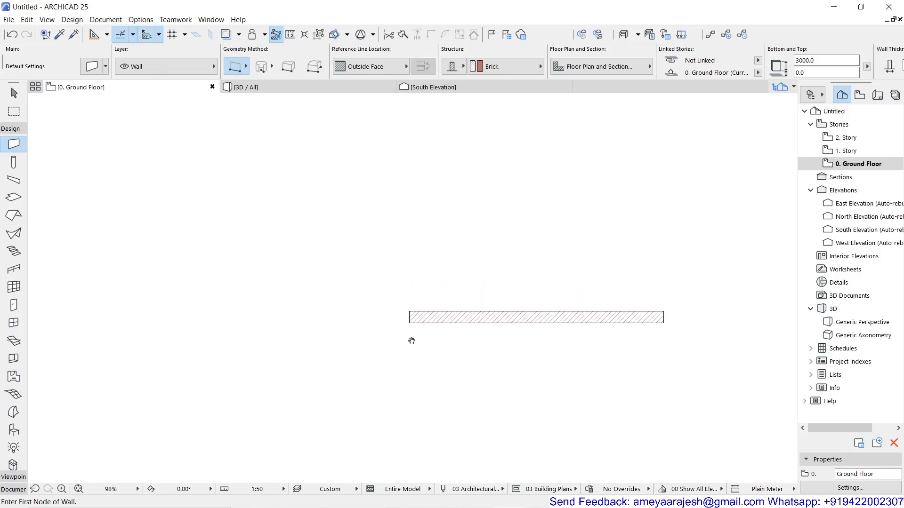
scroll(323, 309, "up", 2)
middle_click_drag(324, 309, 292, 313)
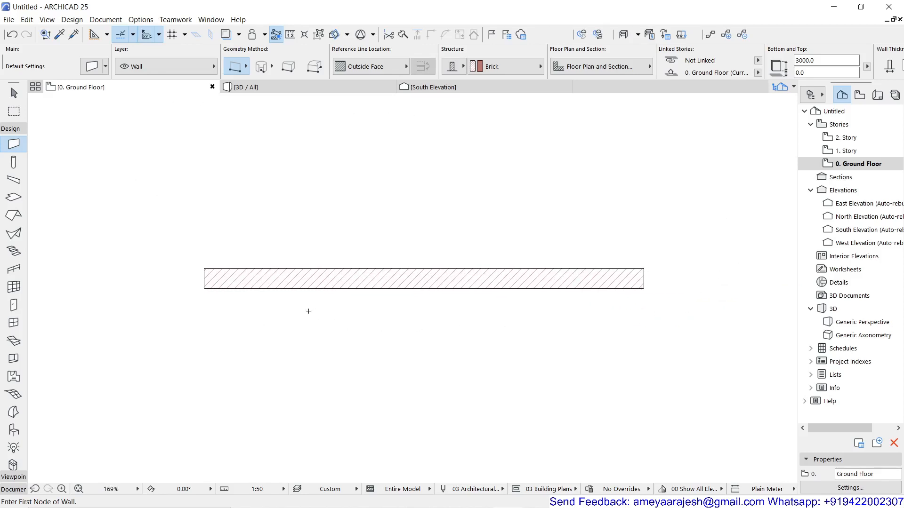
key("m")
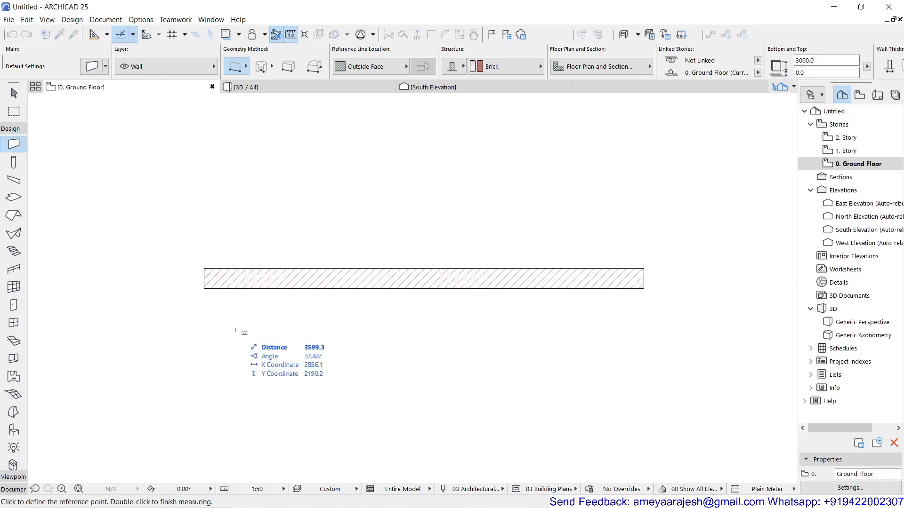
left_click(204, 289)
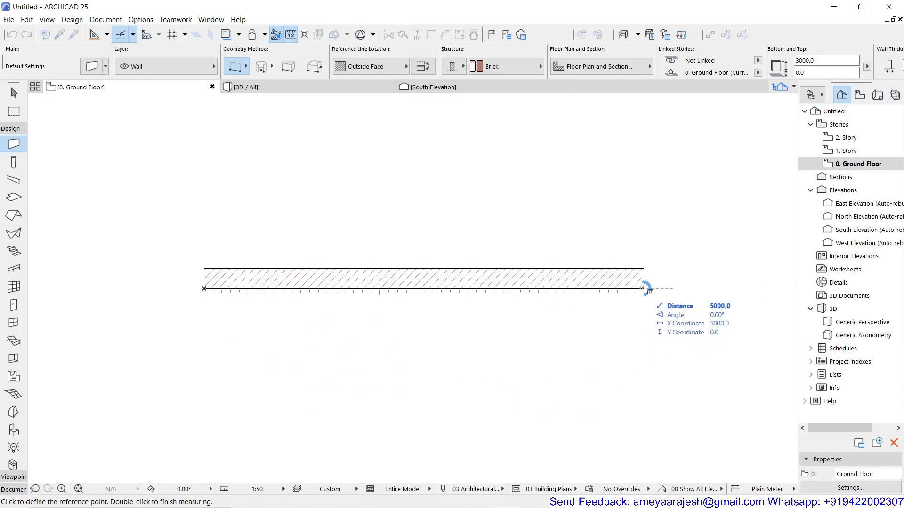
left_click(644, 288)
left_click(204, 288)
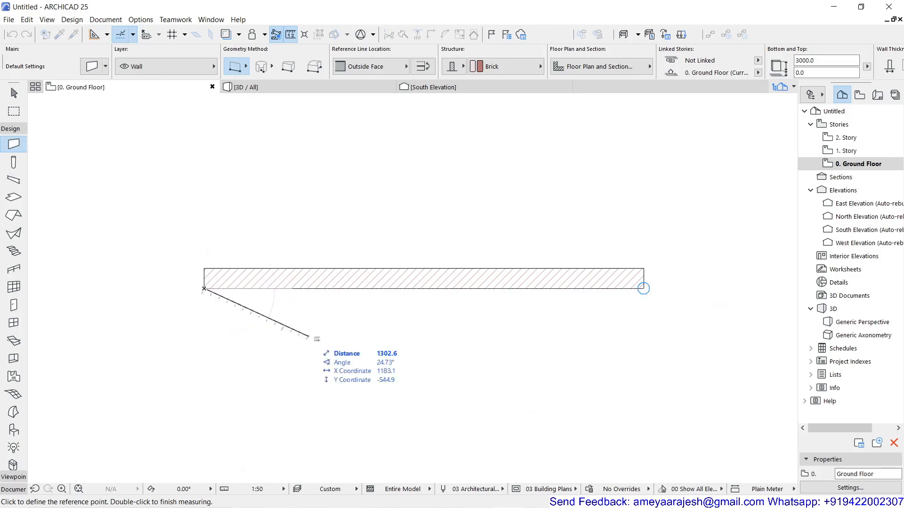
double_click(310, 337)
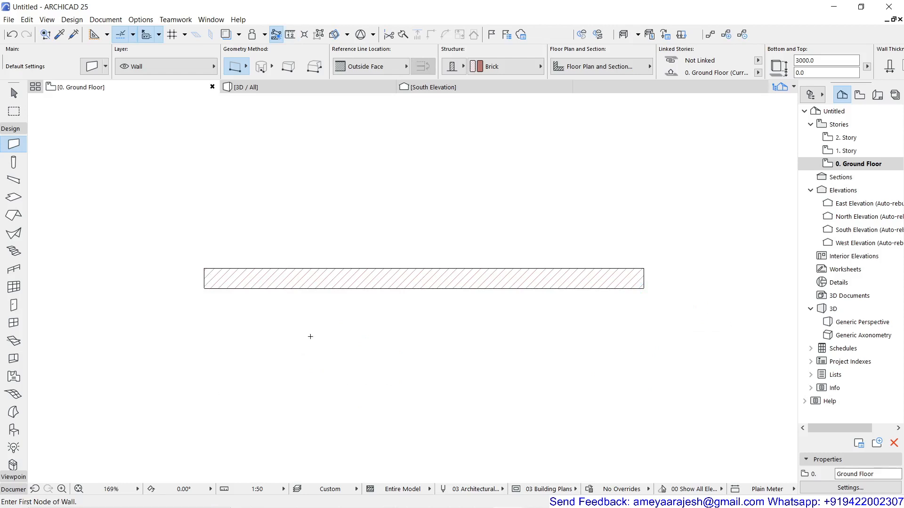
View the brick wall in 3D, first in Generic Perspective and then in Generic Axonometry
mouse_move(264, 90)
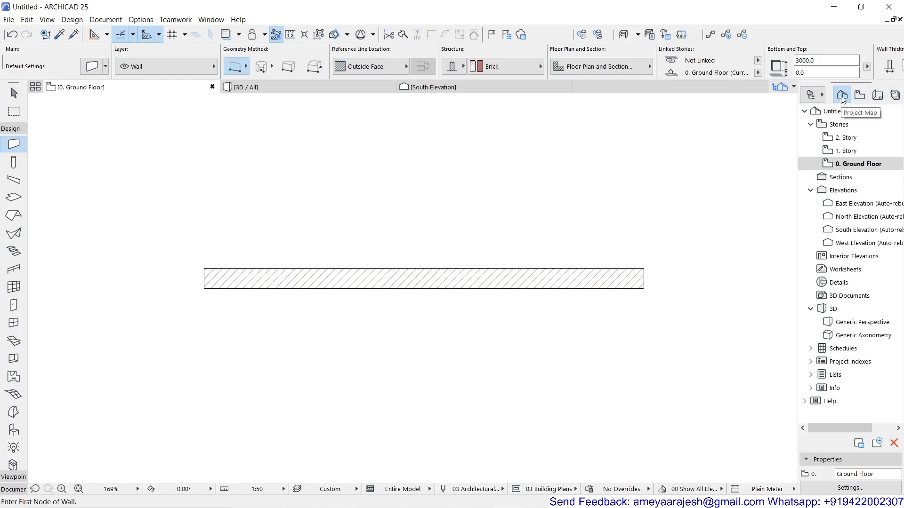
double_click(853, 328)
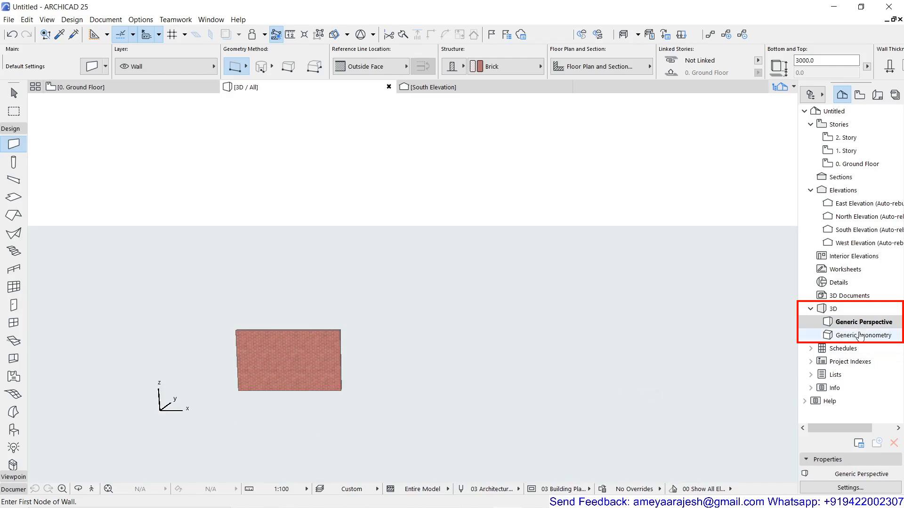
left_click(860, 336)
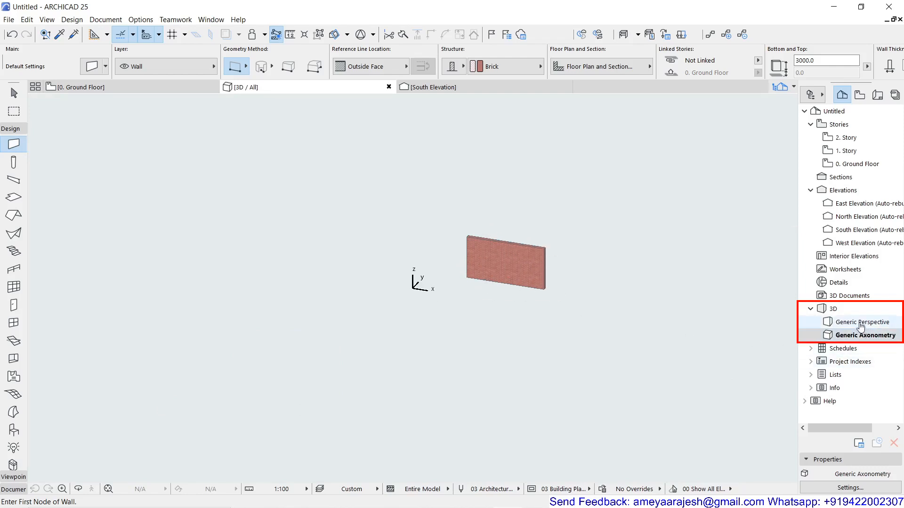
Compare the wall in Generic Perspective and Generic Axonometry, finishing in Generic Perspective
left_click(860, 324)
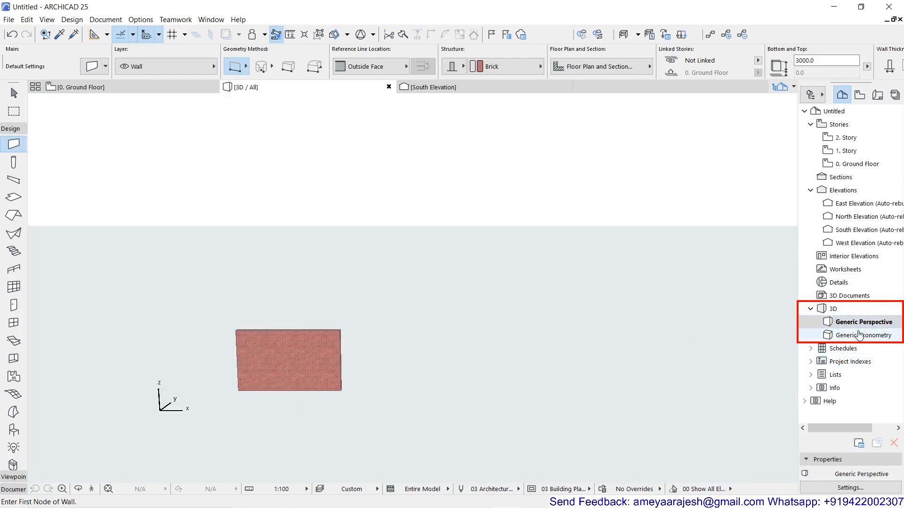
double_click(858, 336)
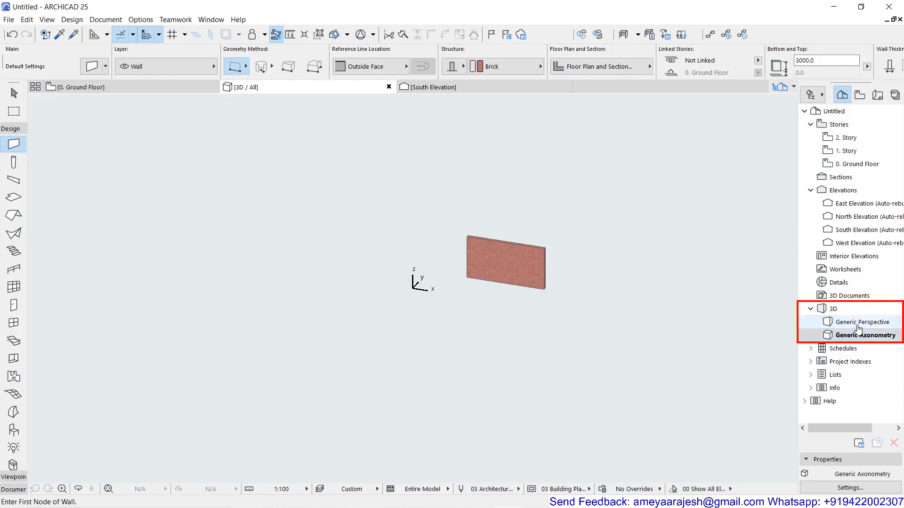
double_click(857, 325)
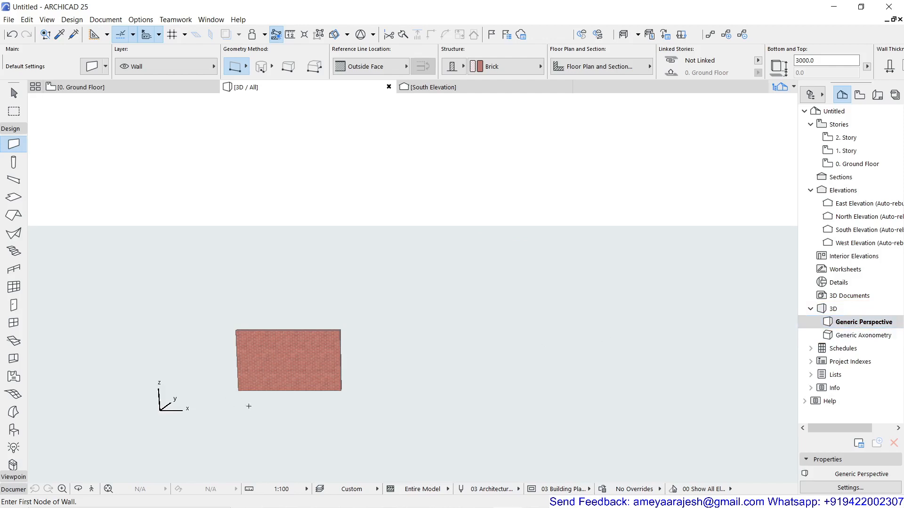
Examine the brick wall's front face in the perspective view from nearer and farther distances
scroll(154, 426, "up", 3)
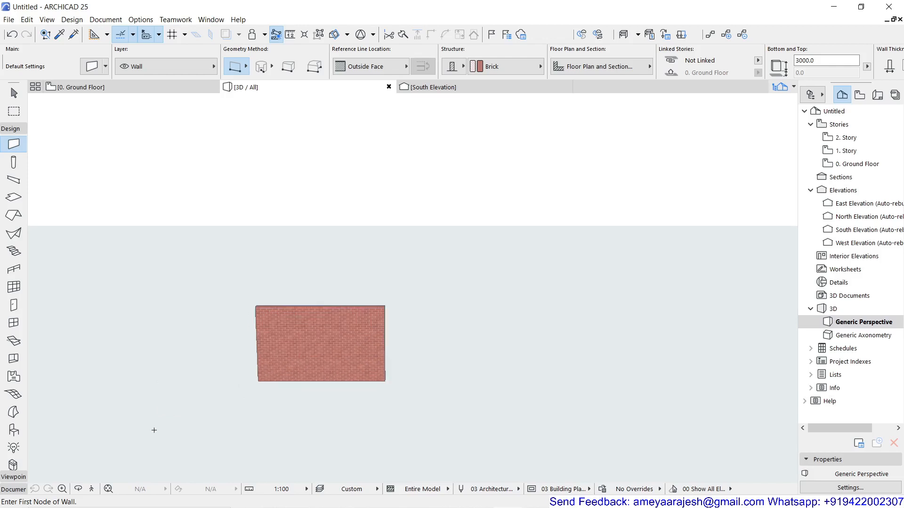
scroll(151, 418, "up", 2)
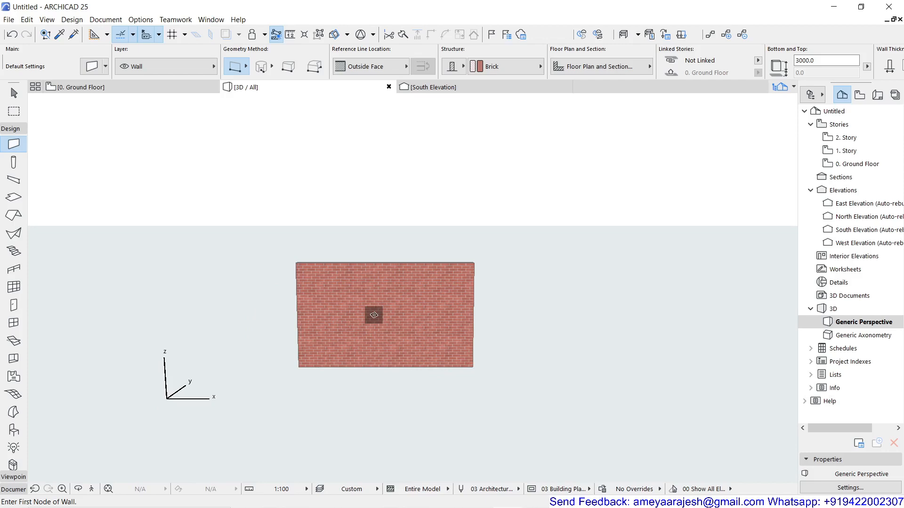
scroll(374, 315, "up", 3)
scroll(374, 315, "down", 3)
scroll(373, 315, "up", 3)
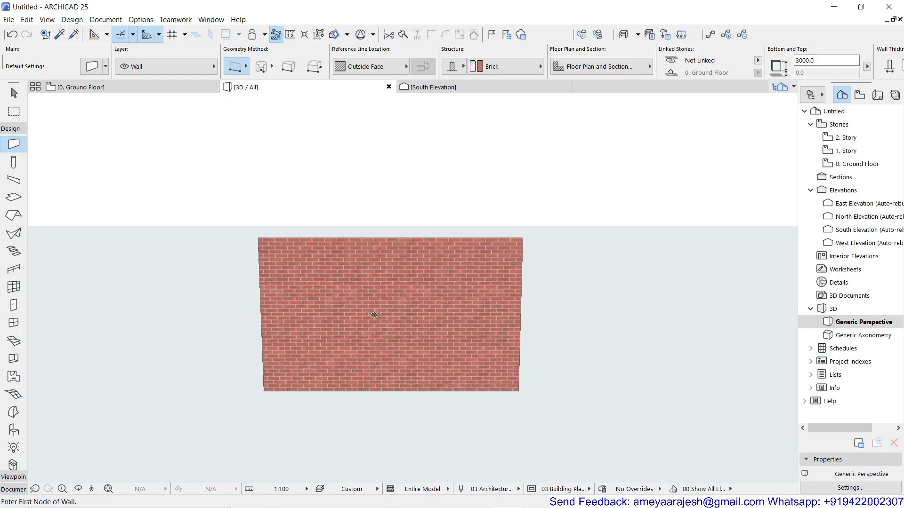
scroll(374, 315, "down", 2)
scroll(374, 315, "up", 2)
scroll(374, 315, "down", 1)
scroll(375, 315, "up", 2)
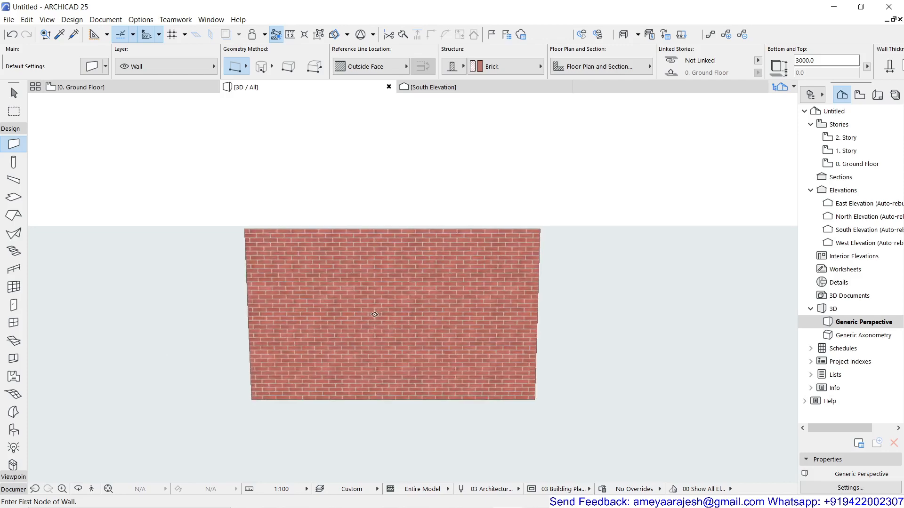
scroll(374, 314, "down", 2)
scroll(204, 333, "up", 1)
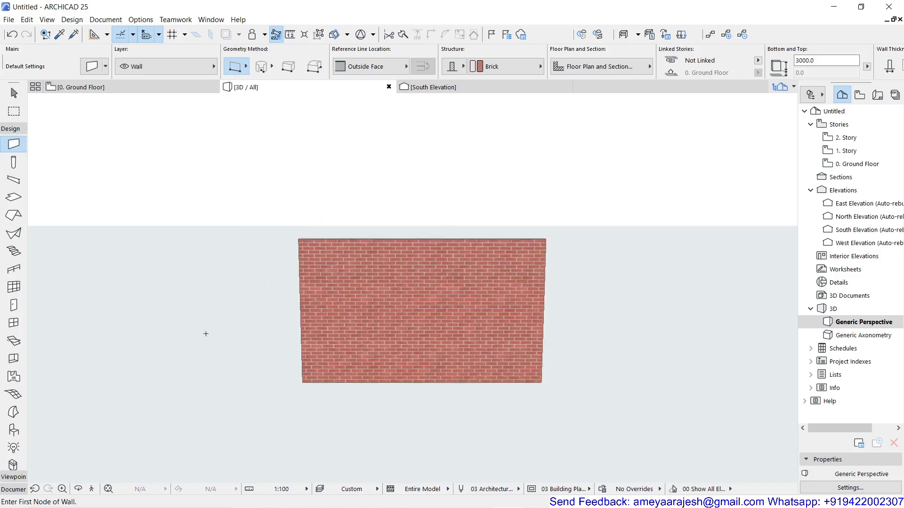
scroll(206, 334, "down", 1)
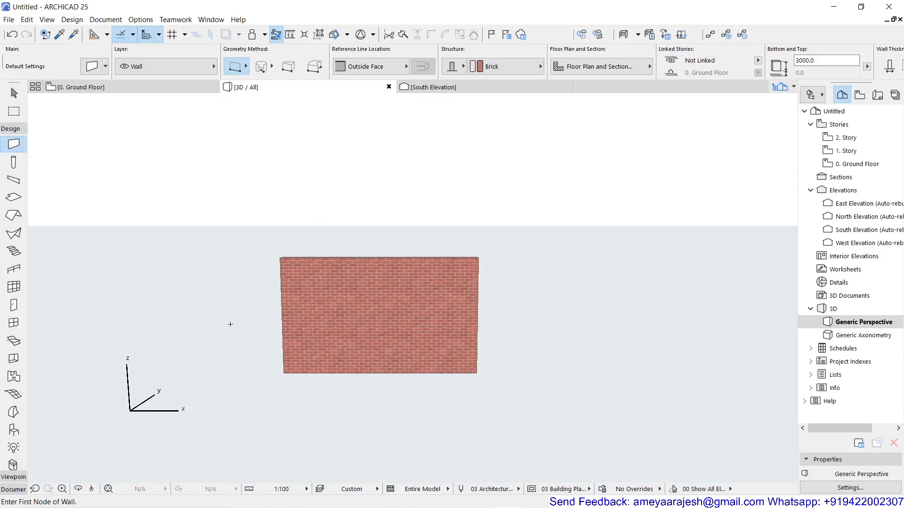
scroll(374, 316, "up", 2)
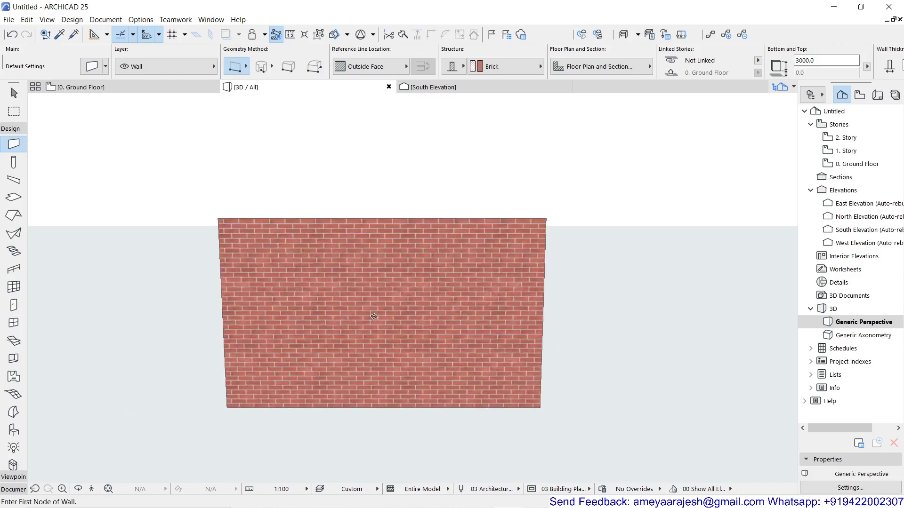
scroll(374, 316, "down", 3)
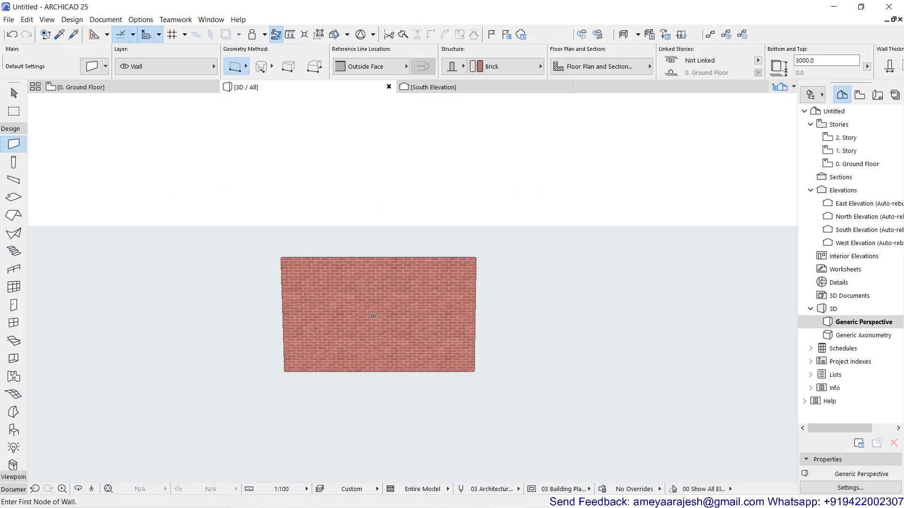
scroll(374, 317, "down", 1)
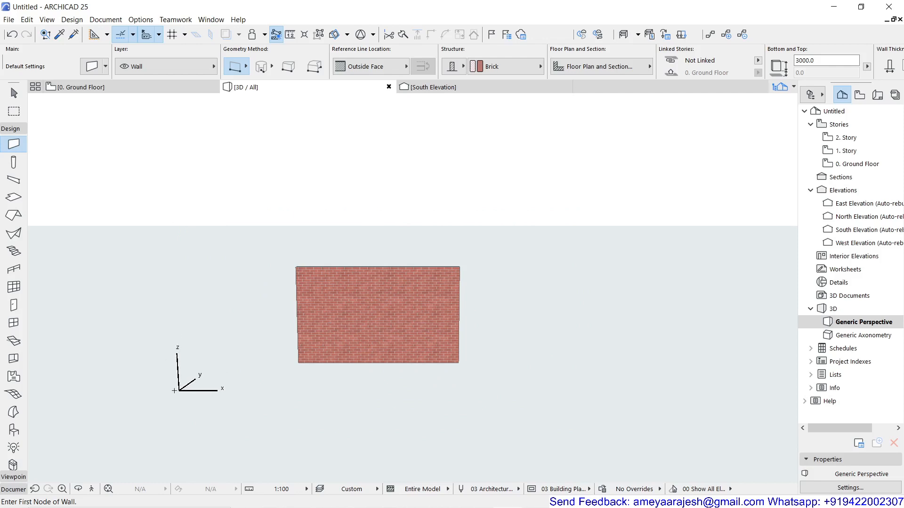
scroll(174, 391, "up", 2)
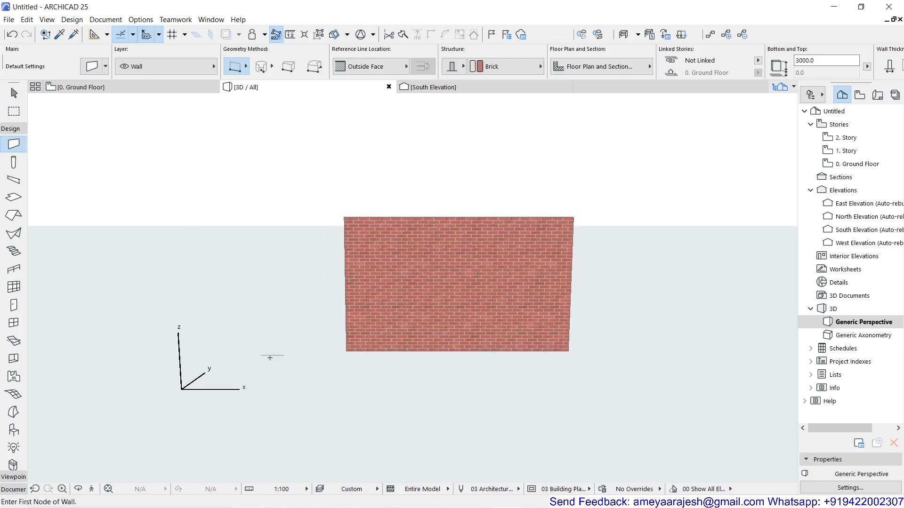
scroll(269, 357, "up", 1)
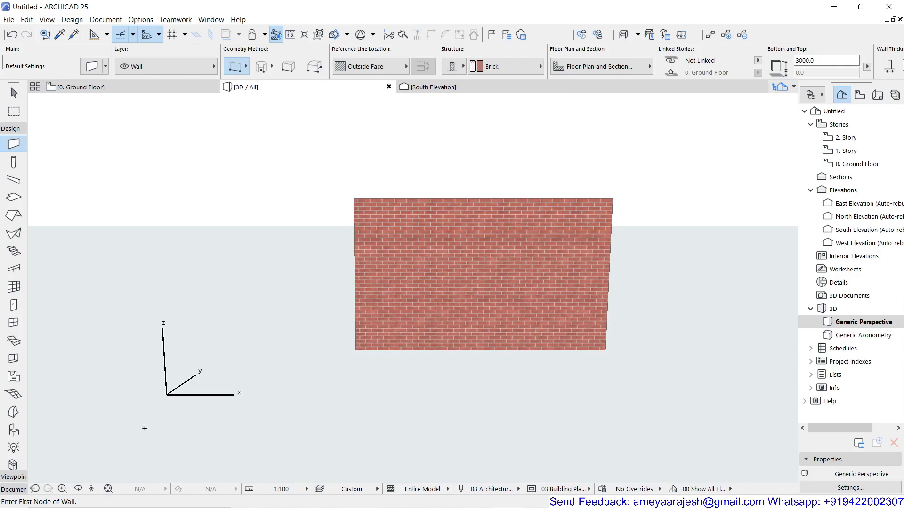
Orbit the perspective view to examine the brick wall obliquely from above, with its end face and thickness showing
left_click(78, 489)
right_click(177, 147)
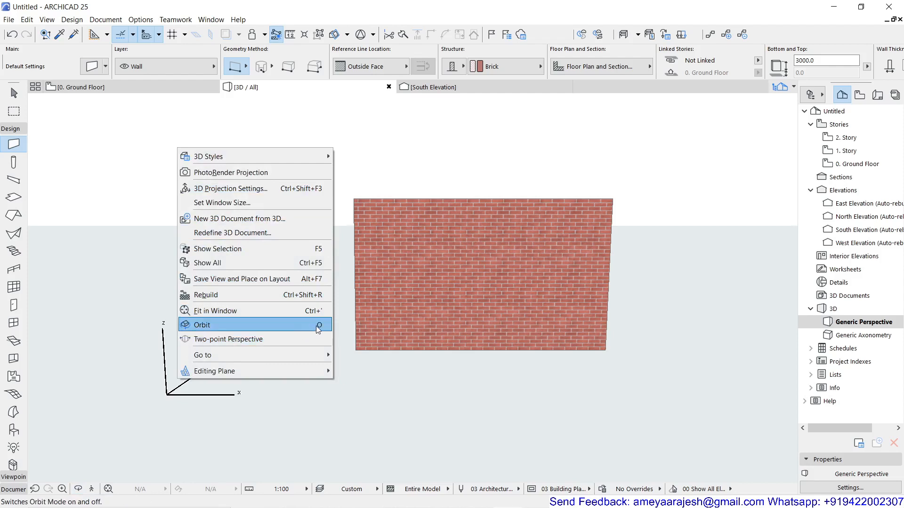
left_click(271, 339)
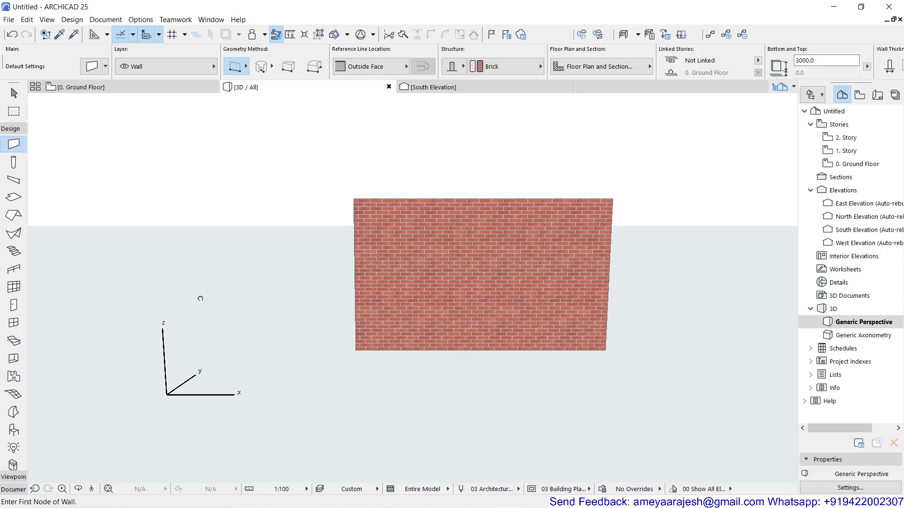
middle_click_drag(199, 297, 172, 308, "shift")
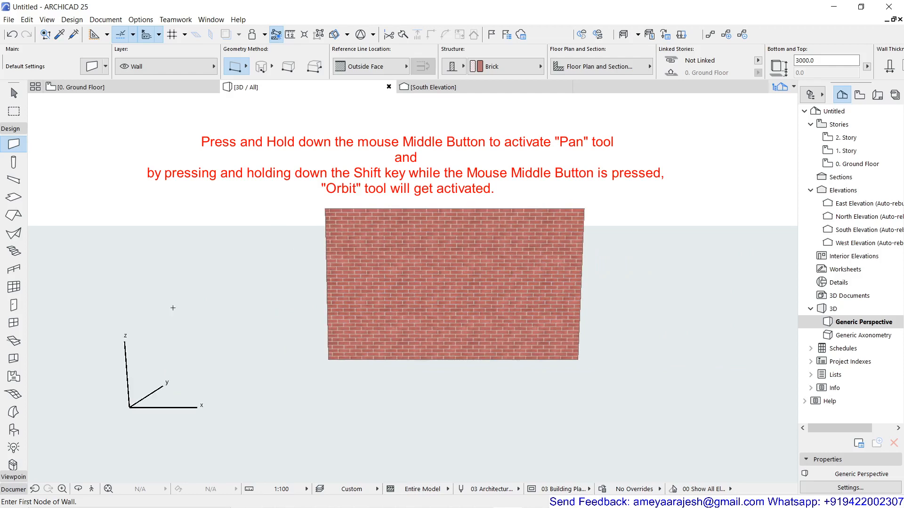
key("shift")
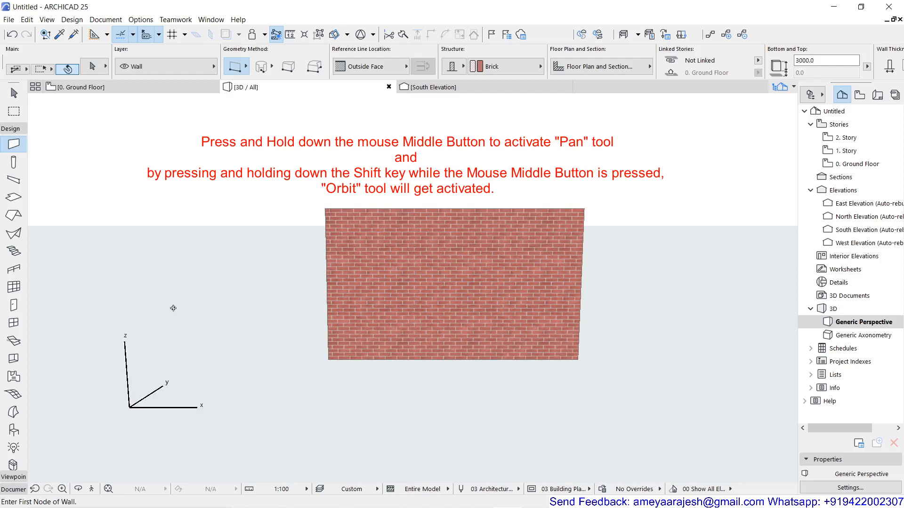
middle_click_drag(173, 308, 381, 350, "shift")
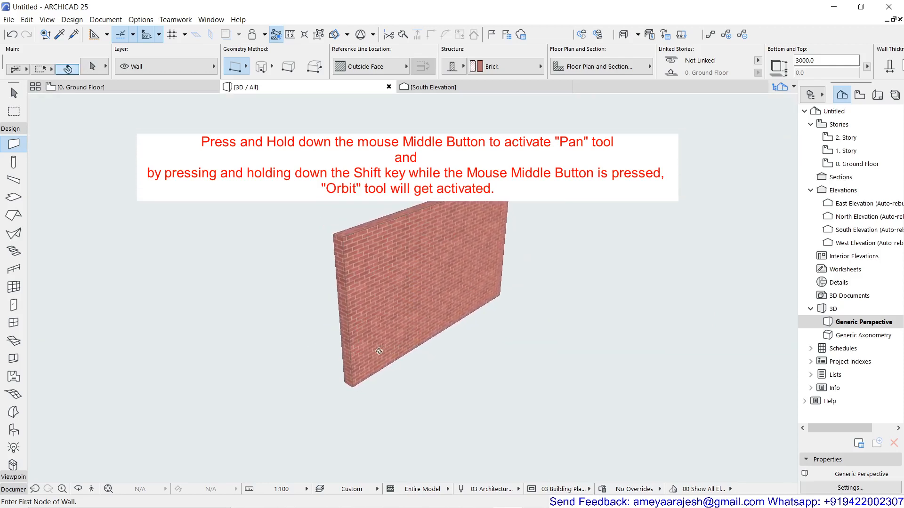
mouse_move(274, 340)
middle_mouse_down()
mouse_move(229, 339)
mouse_move(329, 357)
mouse_move(239, 325)
mouse_move(238, 332)
middle_mouse_up()
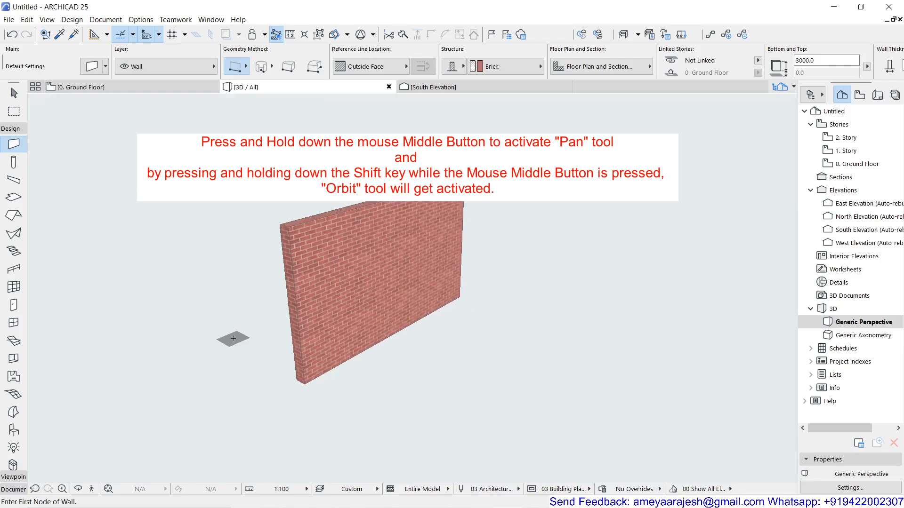
scroll(238, 308, "up", 3)
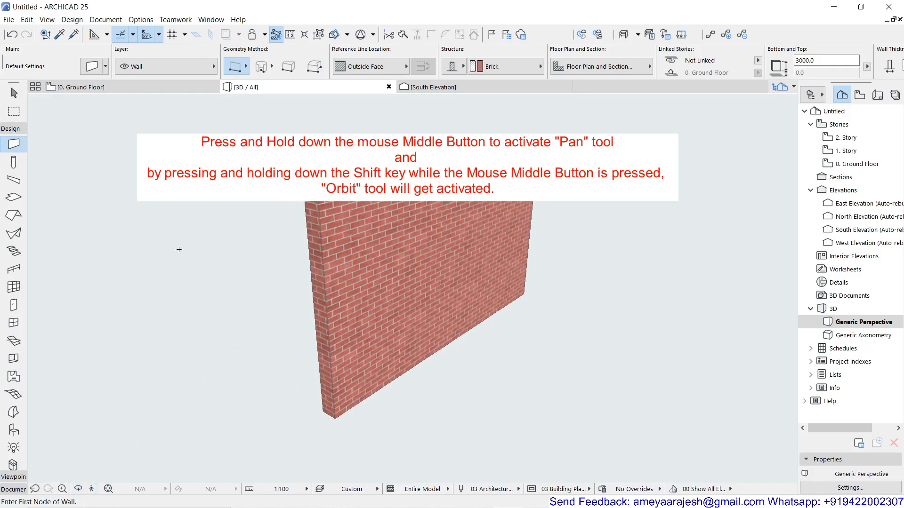
right_click(179, 250)
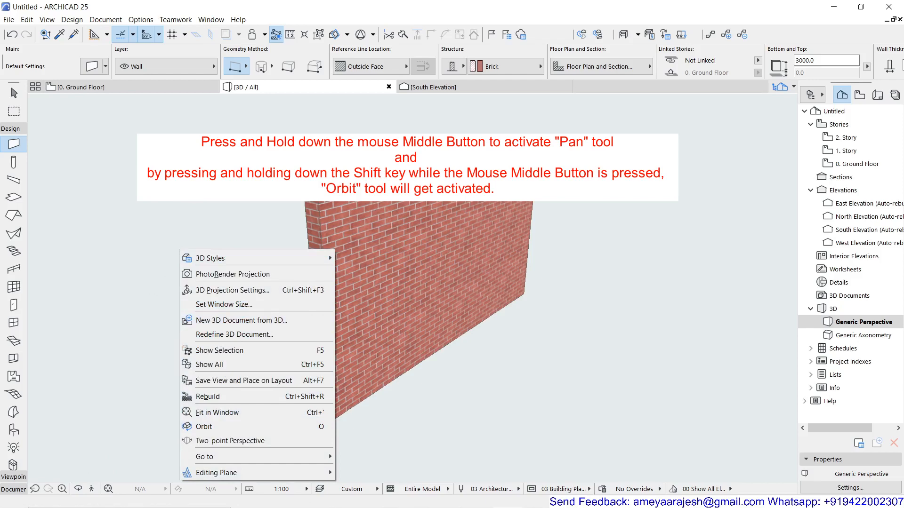
left_click(178, 240)
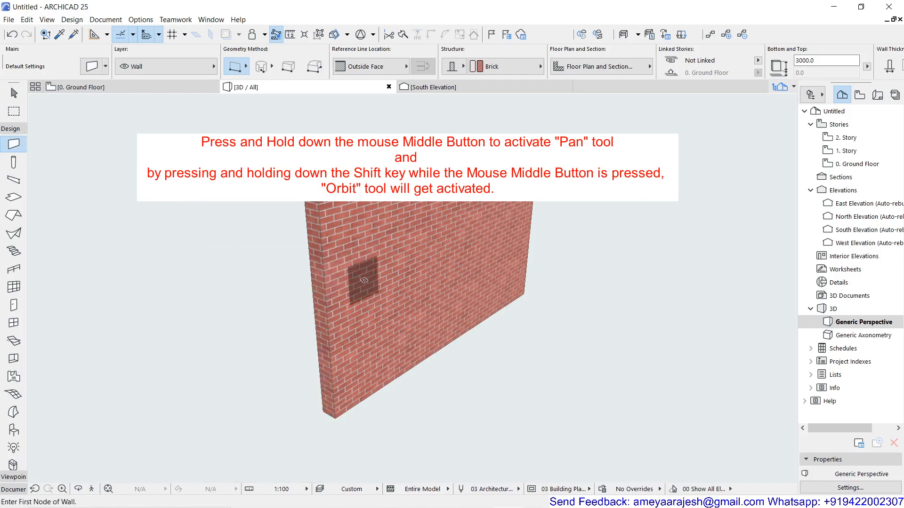
scroll(351, 280, "up", 2)
scroll(364, 280, "down", 2)
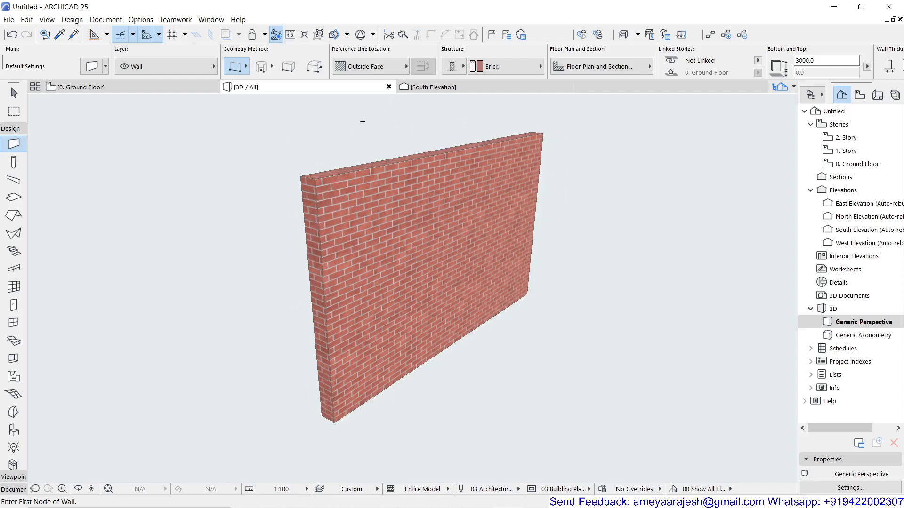
Measure the length of the wall's front bottom edge from corner to corner in 3D and finish measuring
left_click(289, 38)
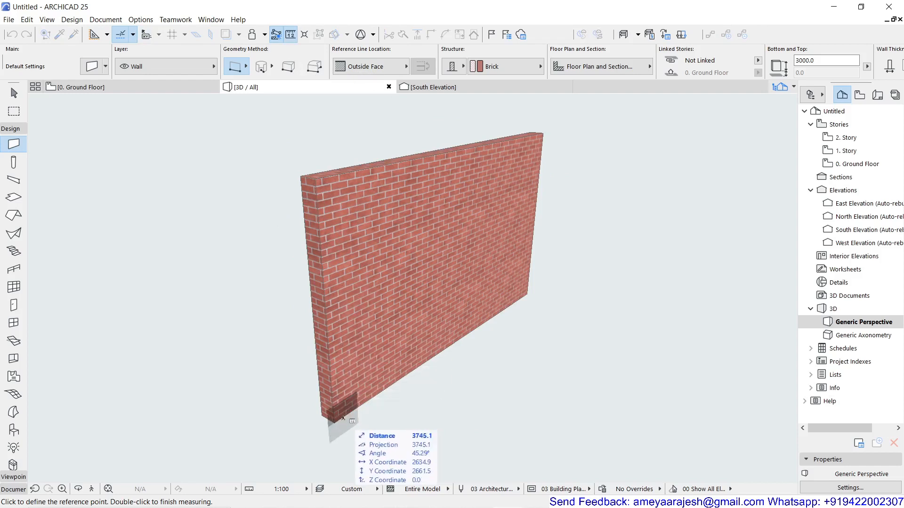
left_click(334, 422)
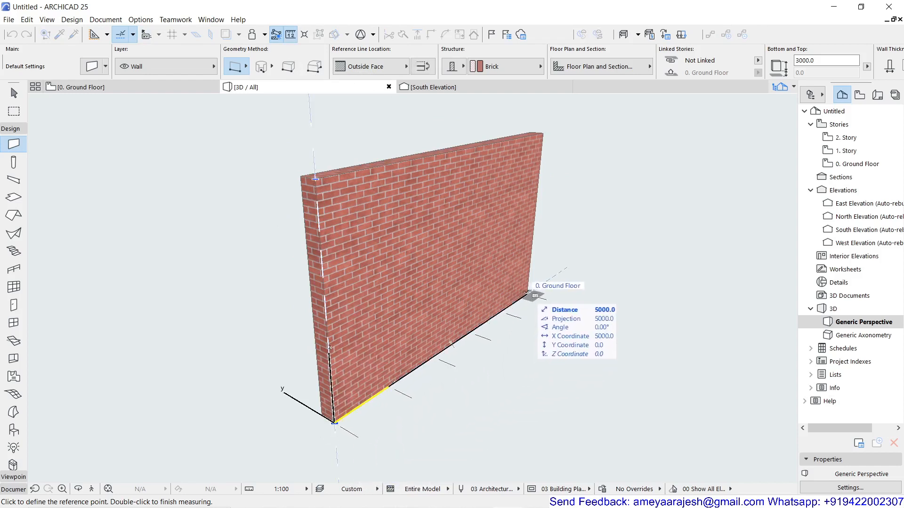
left_click(527, 295)
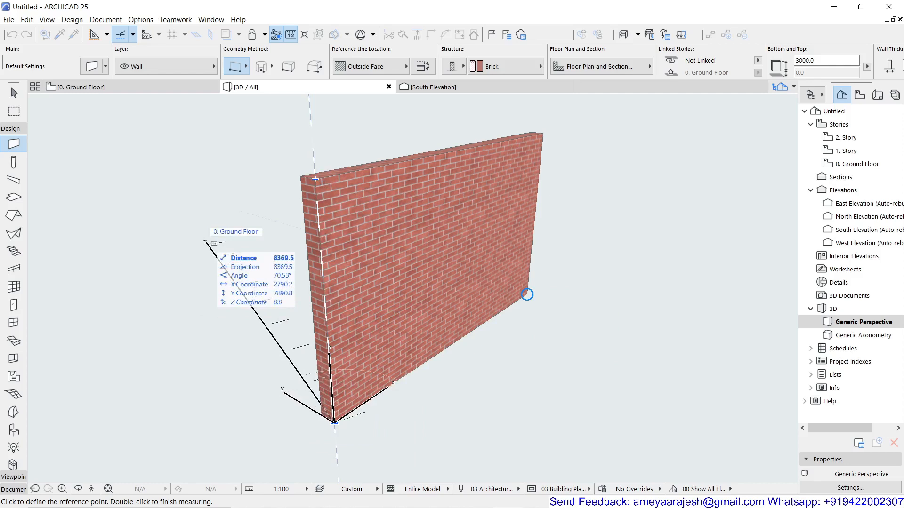
key("Escape")
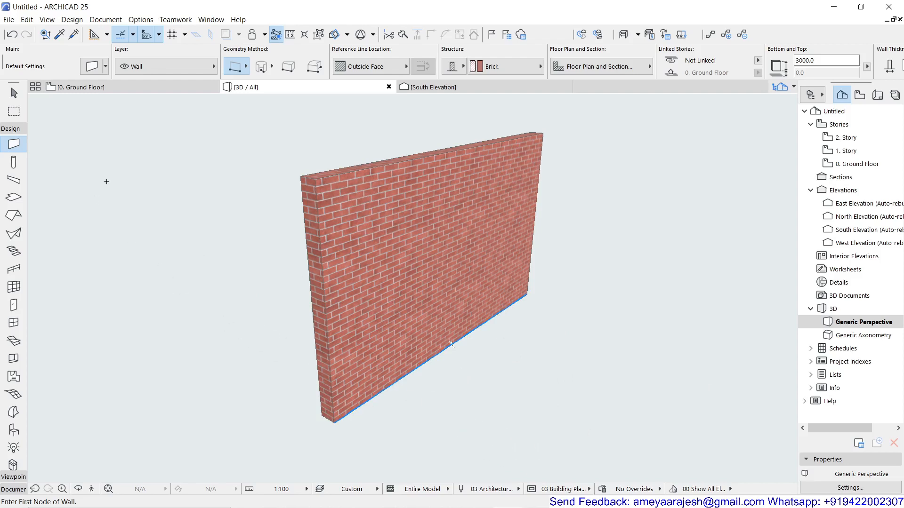
Alternate between the Ground Floor plan and the 3D window to compare the wall, finishing on the Ground Floor plan
left_click(131, 88)
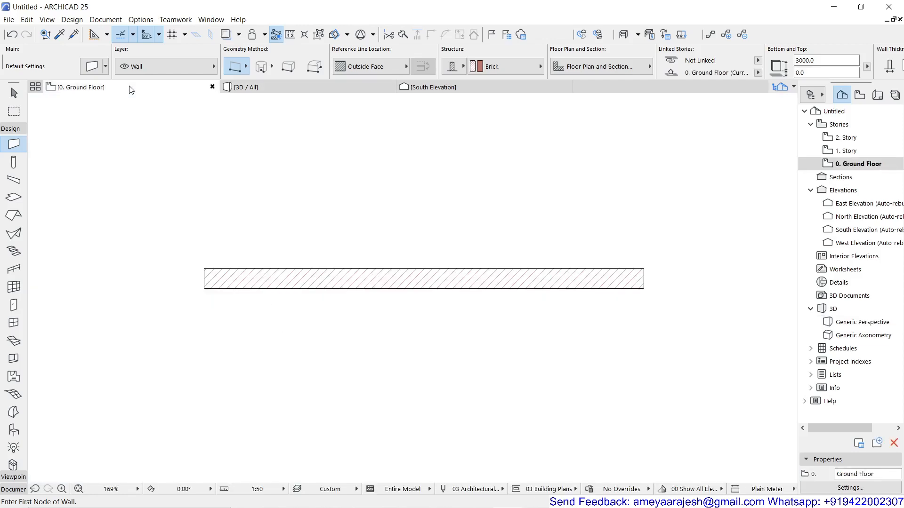
left_click(250, 90)
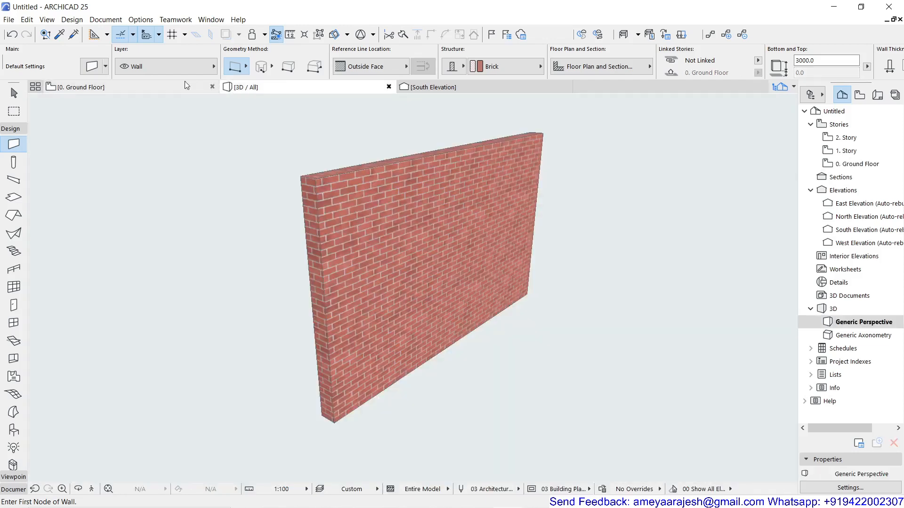
left_click(187, 86)
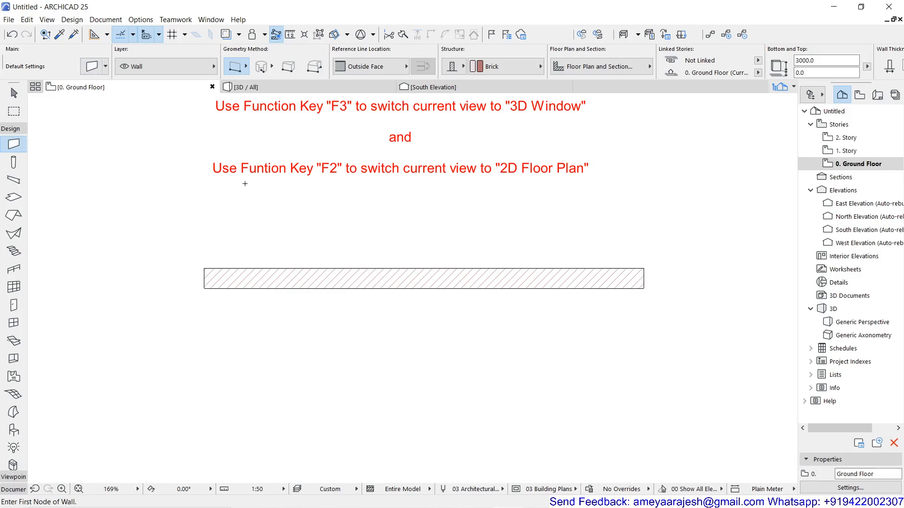
key("F3")
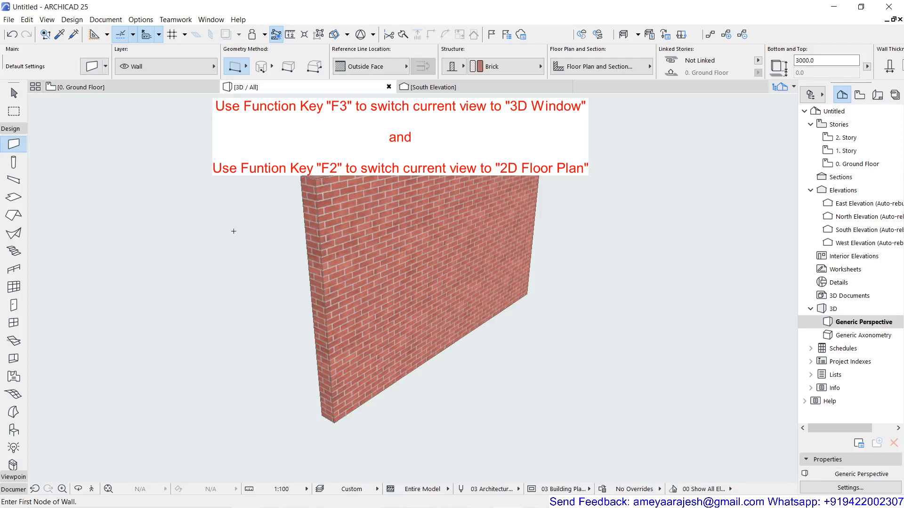
key("F2")
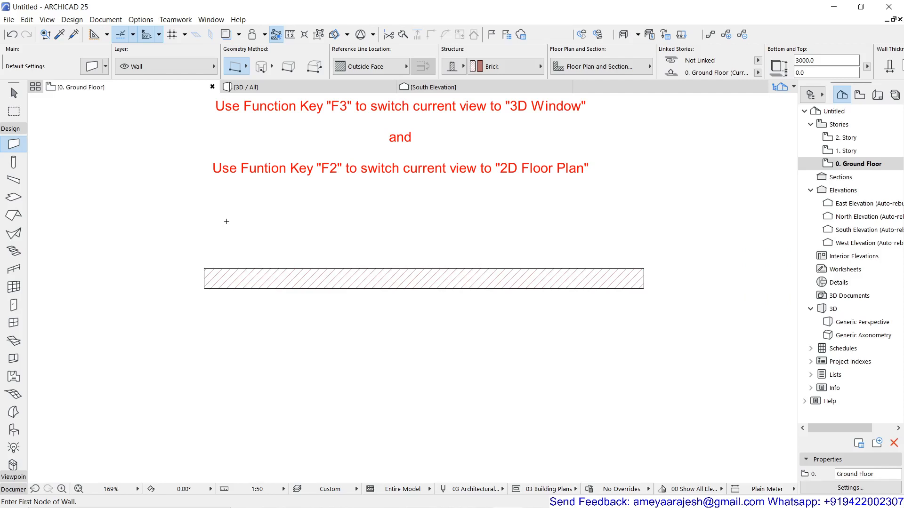
key("F3")
key("F2")
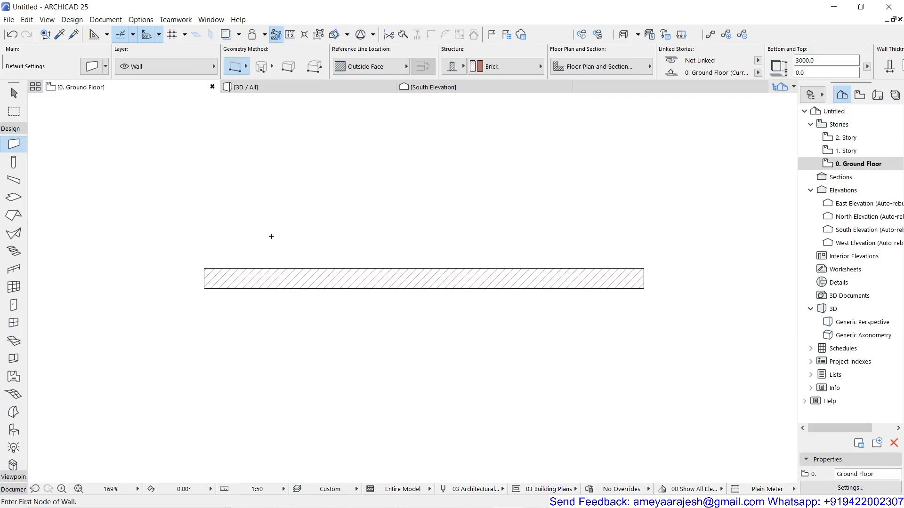
scroll(271, 236, "down", 5)
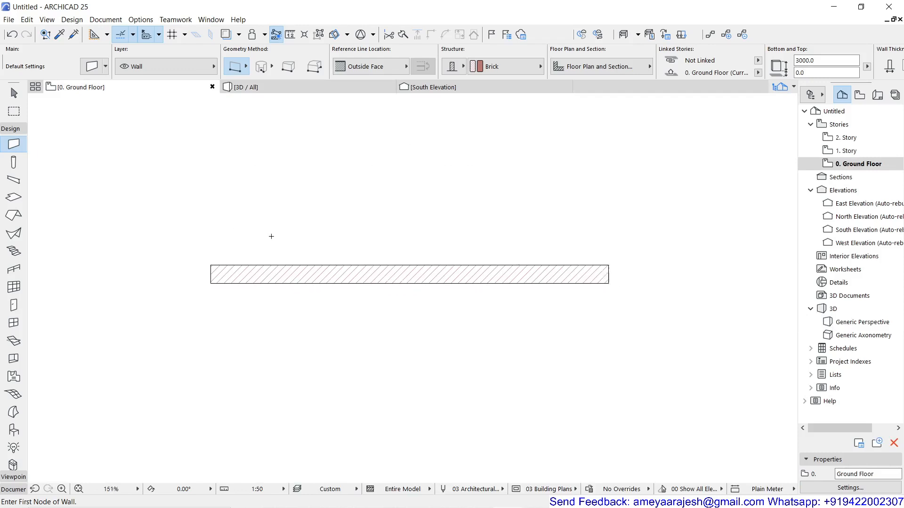
middle_click_drag(303, 208, 326, 274)
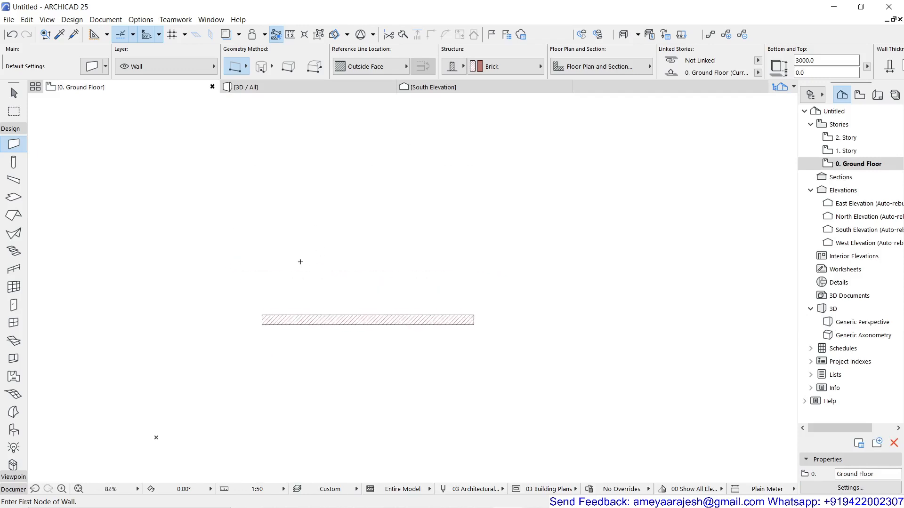